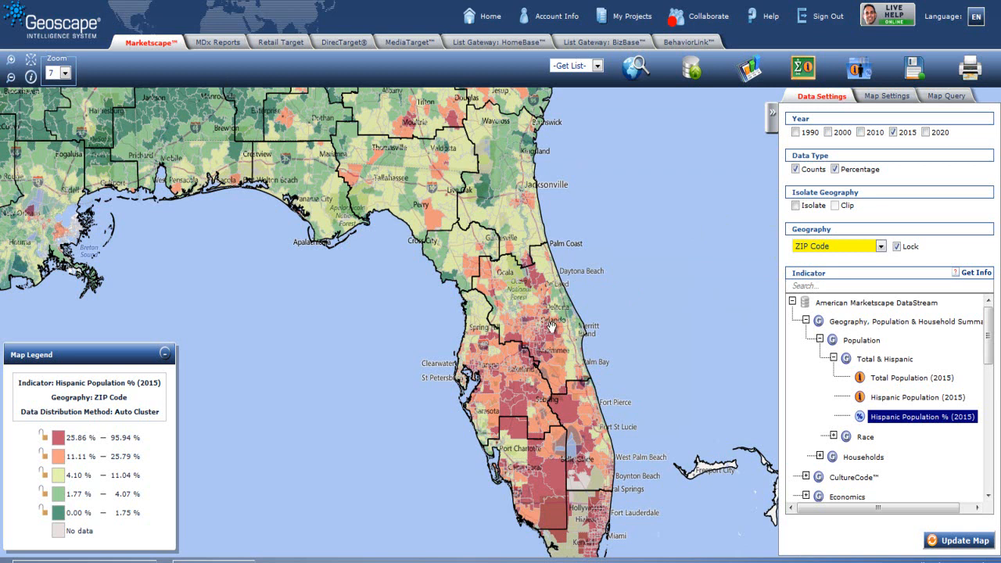
Step: Isolate the map to the Orlando-Daytona Beach-Melbourne DMA and update the map
click(794, 207)
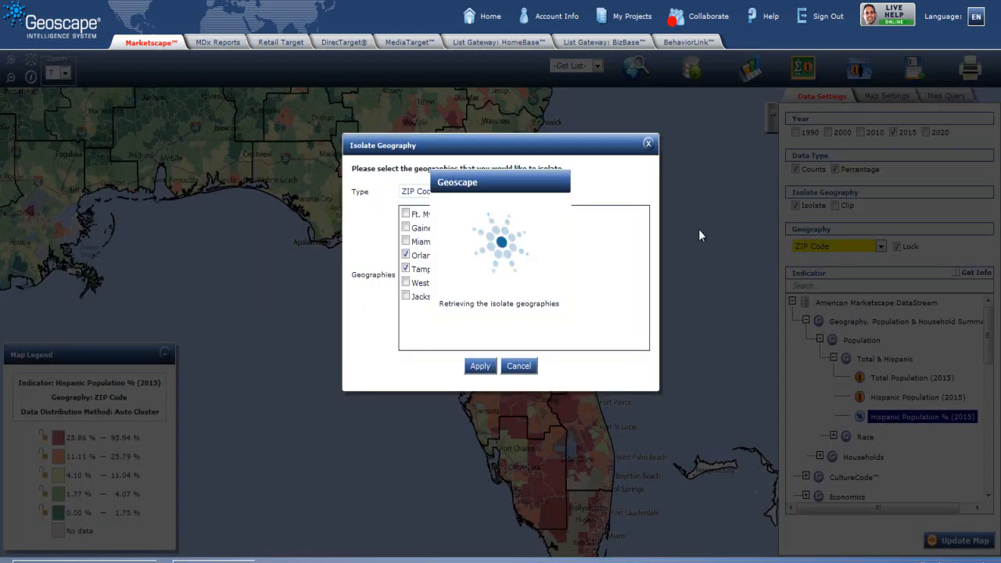
click(442, 193)
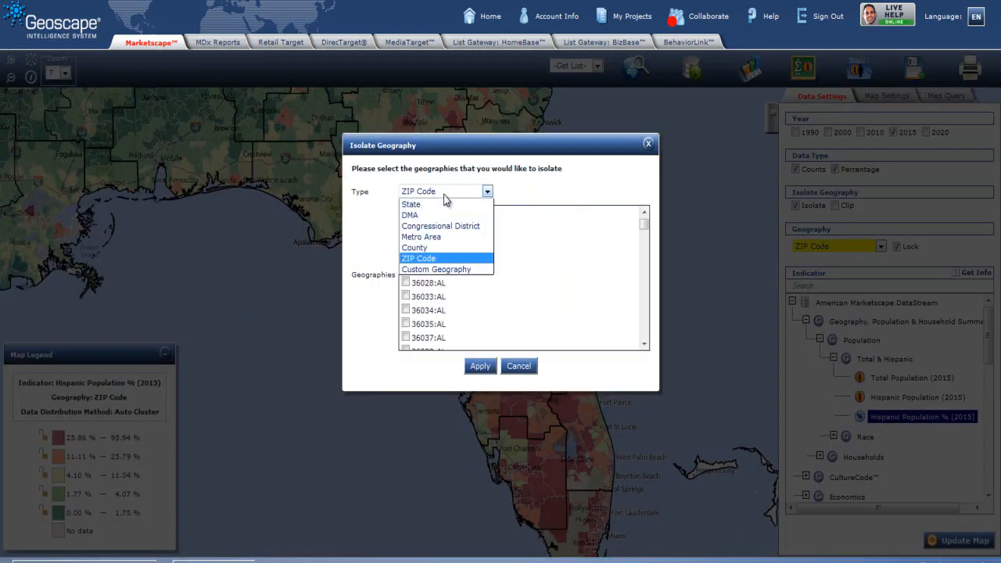
click(432, 215)
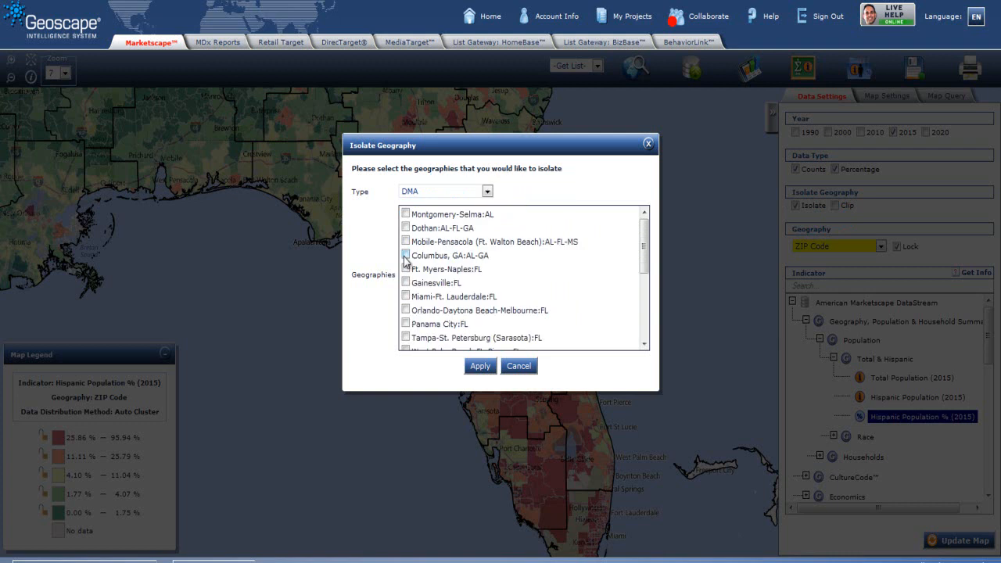
click(406, 310)
click(480, 366)
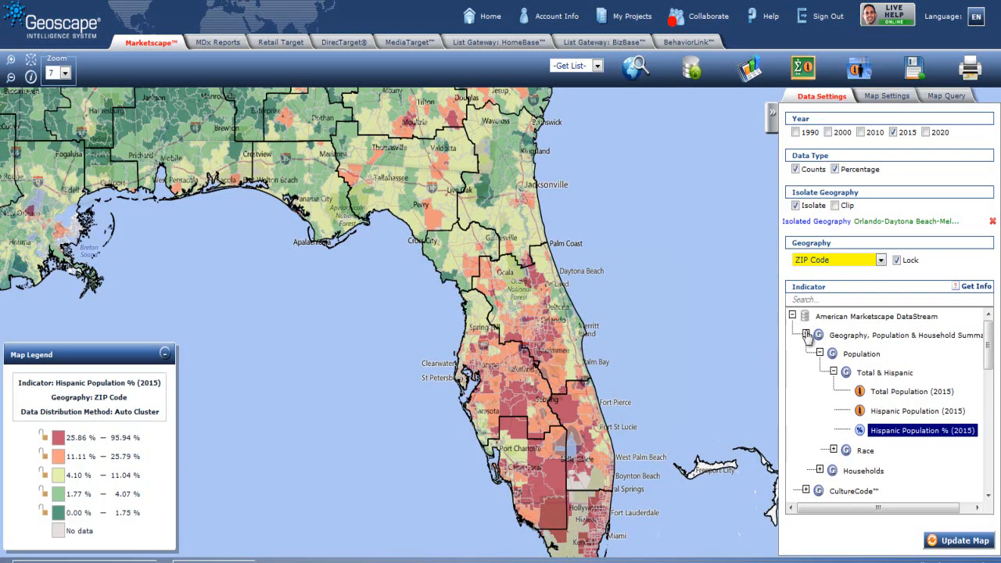
click(965, 541)
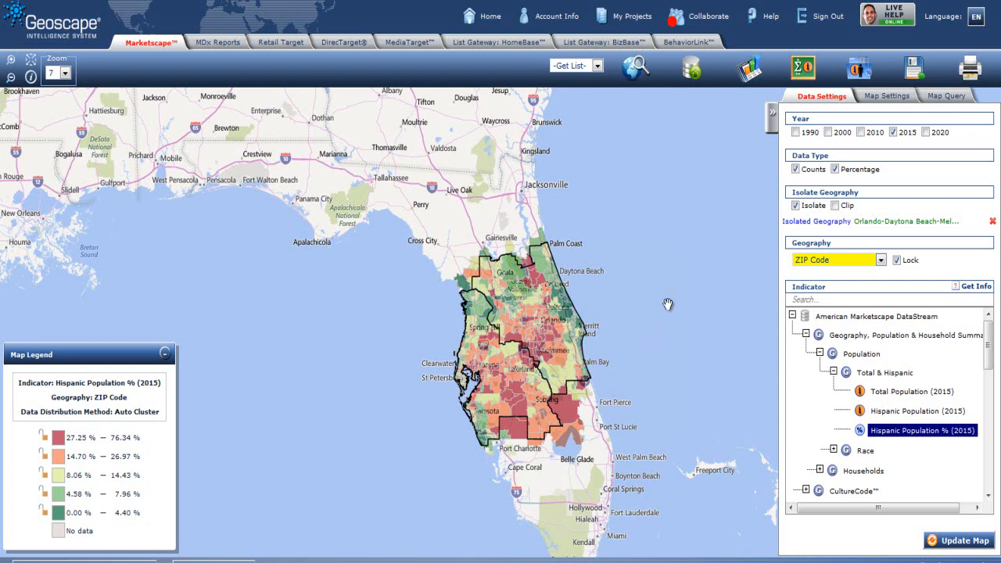
Step: Query the map for ZIP codes where Hispanic Population % (2015) is greater than 30%
click(959, 98)
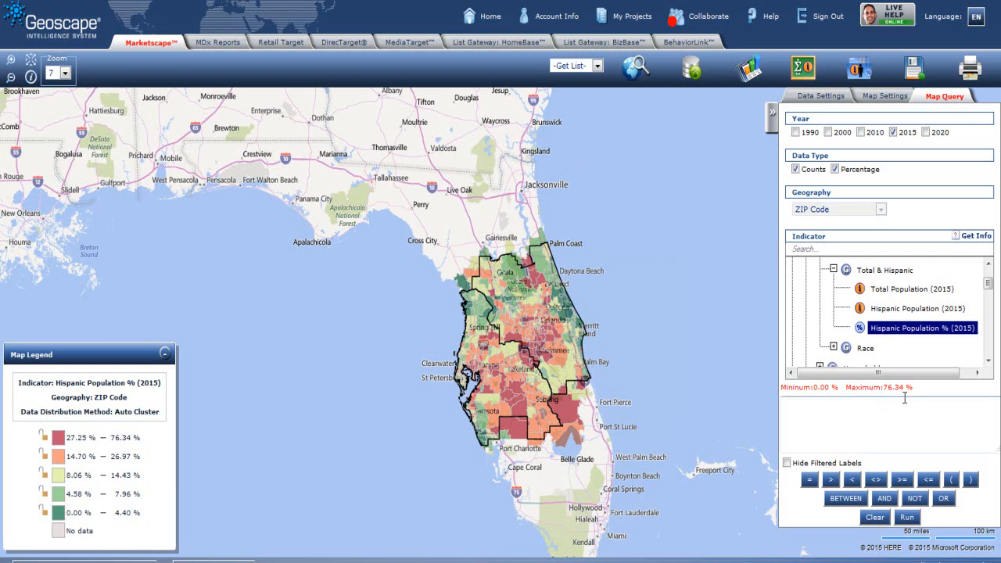
double_click(938, 330)
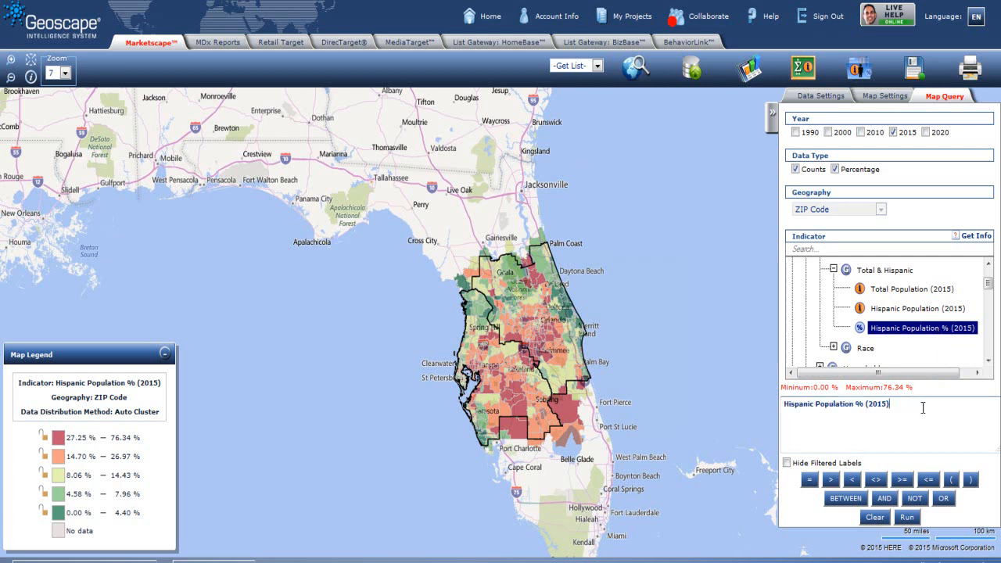
click(830, 479)
text(30%)
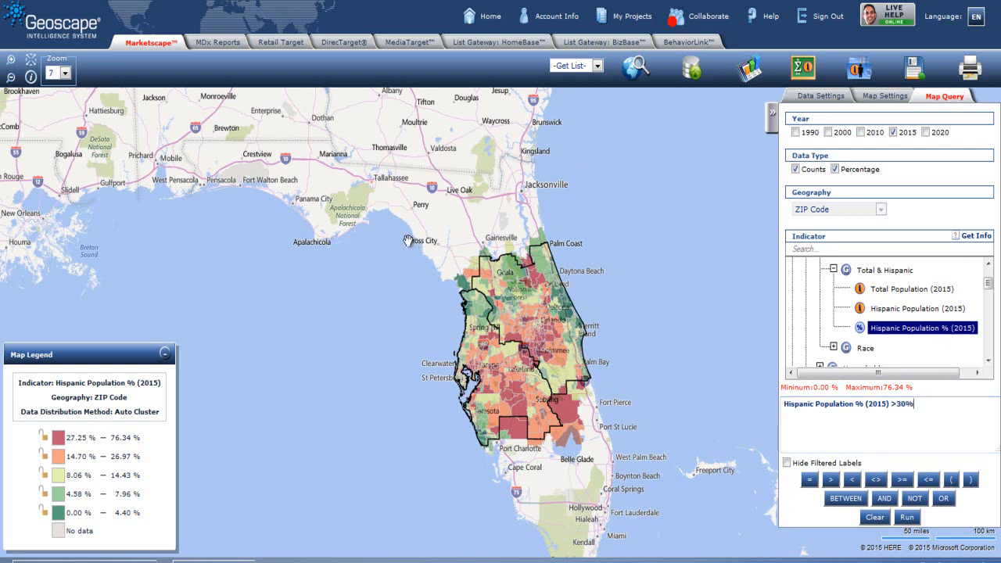
drag(385, 214, 694, 473)
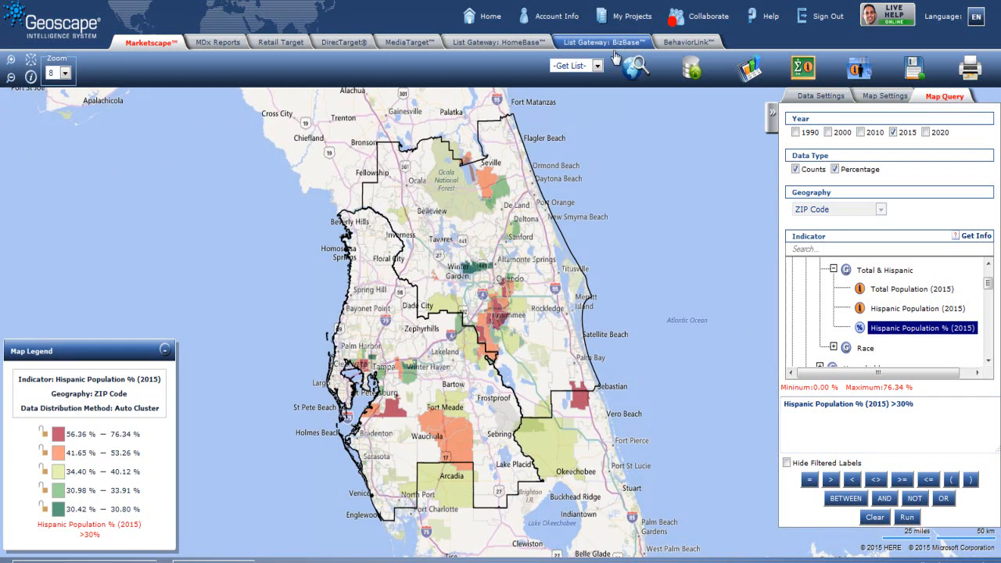
Step: Get a business list for the queried geographies
click(598, 66)
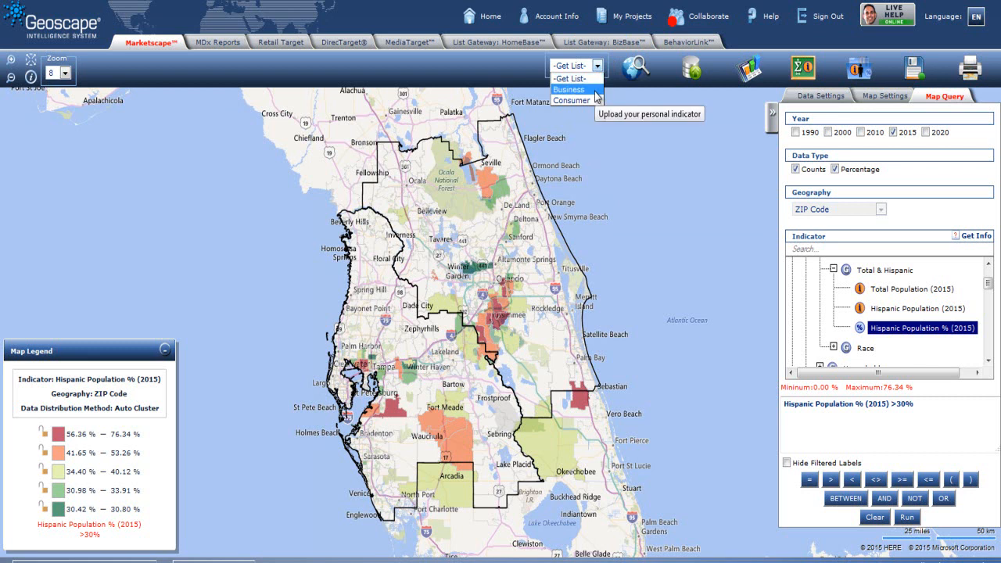
click(594, 90)
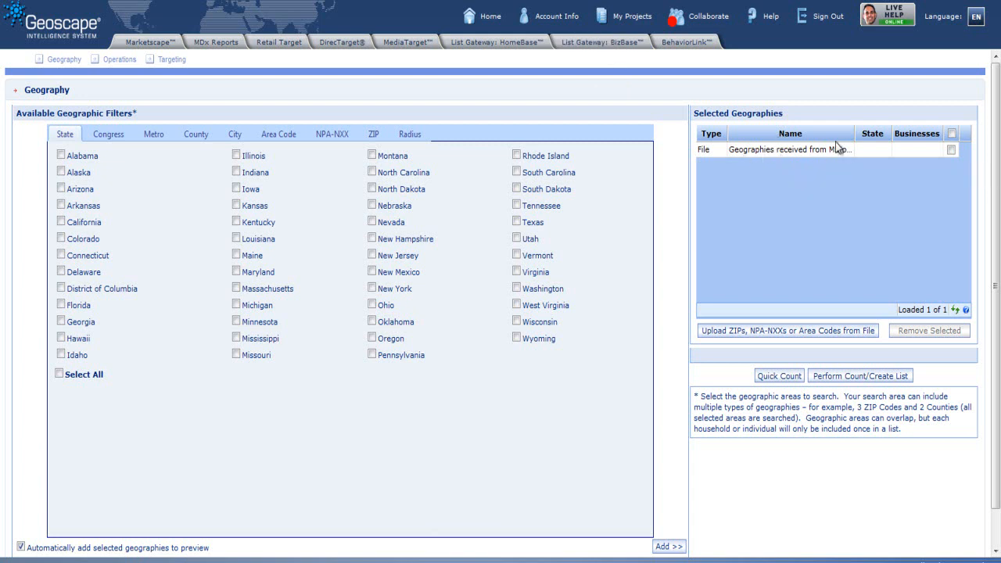
Step: Search the NAICS targeting for grocery and select Supermarkets and Other Grocery (except Convenience) Stores
click(166, 62)
click(633, 174)
text(grocery)
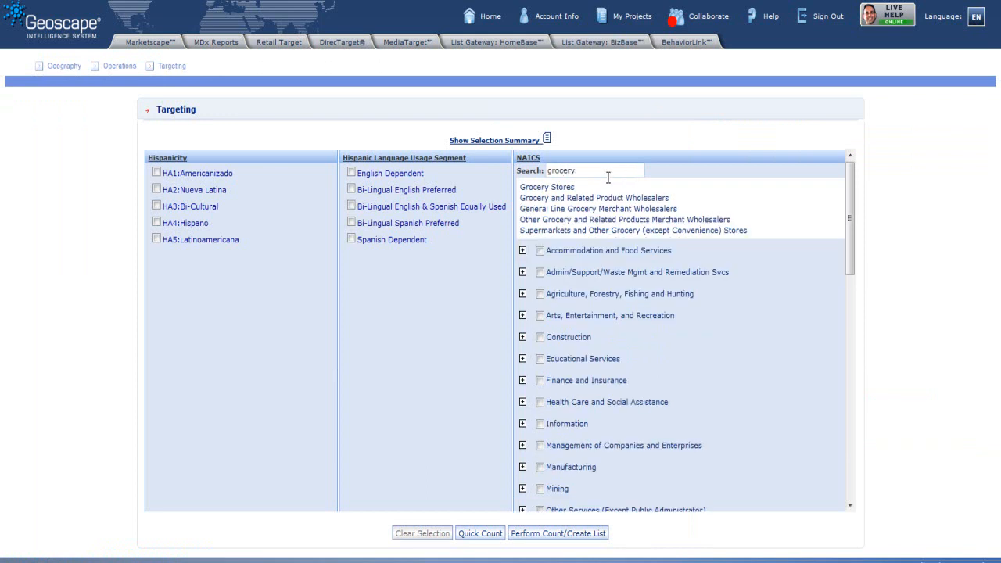
click(566, 187)
drag(851, 208, 863, 328)
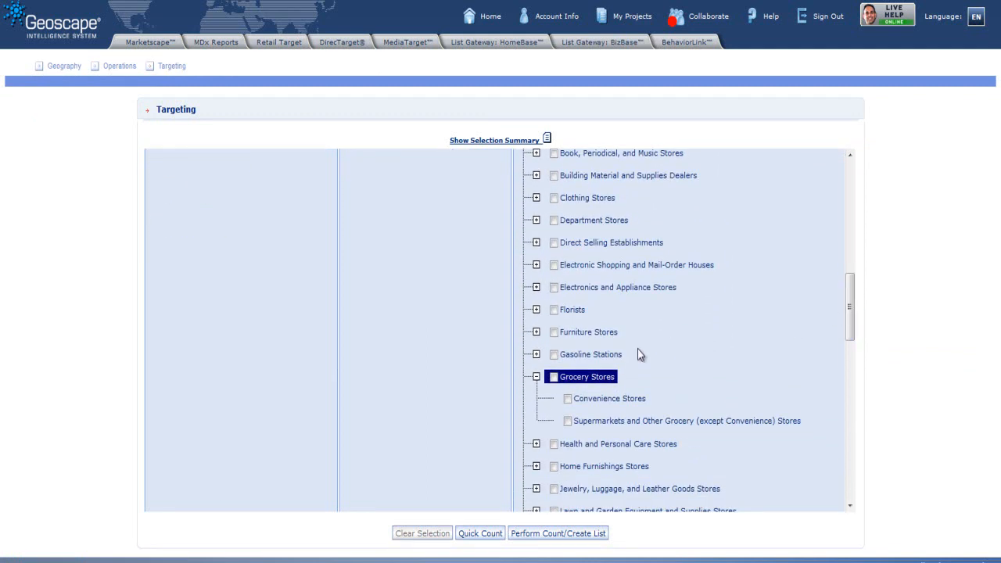
click(570, 425)
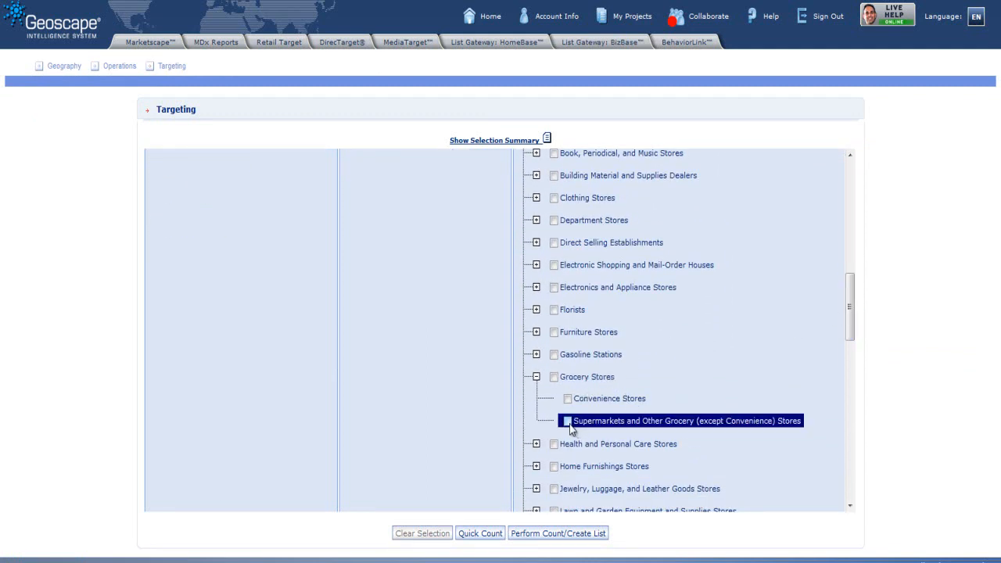
click(569, 425)
Step: Enter Winn*Dixie* as the business name and open the quick count summary
drag(852, 305, 850, 439)
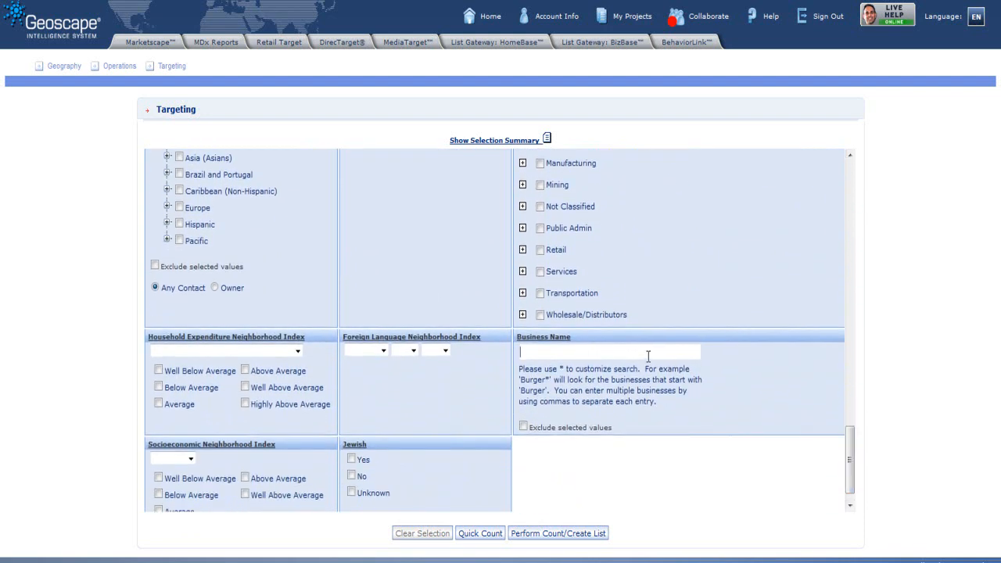
text(Winn)
key(BackSpace)
key(BackSpace)
click(475, 535)
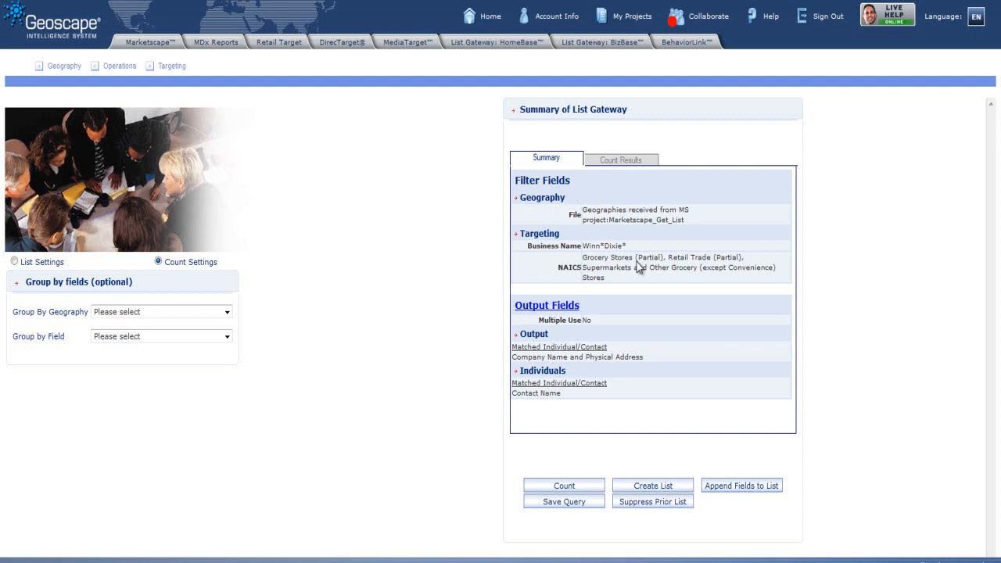
Step: Count the matching businesses and create the list
click(573, 489)
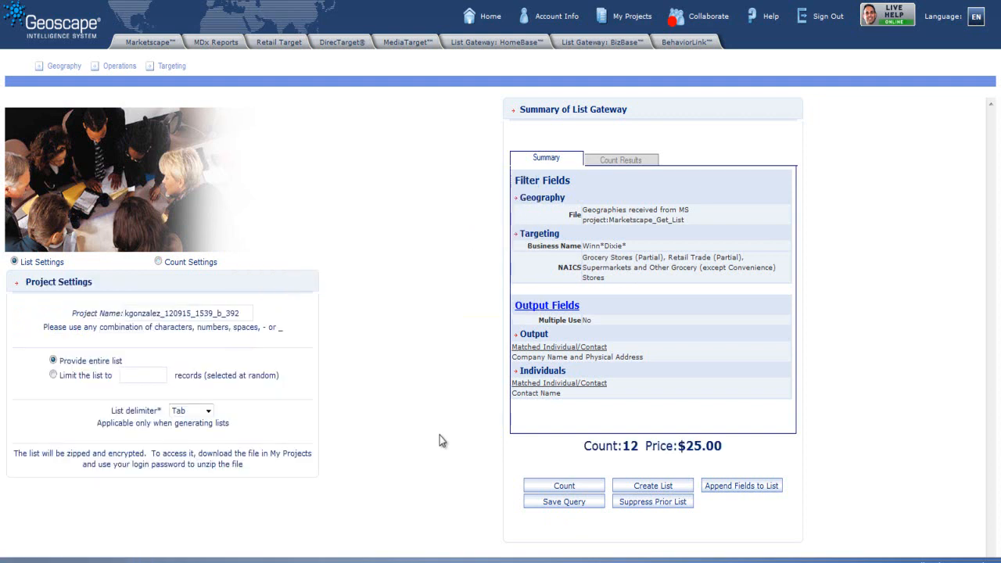
click(649, 487)
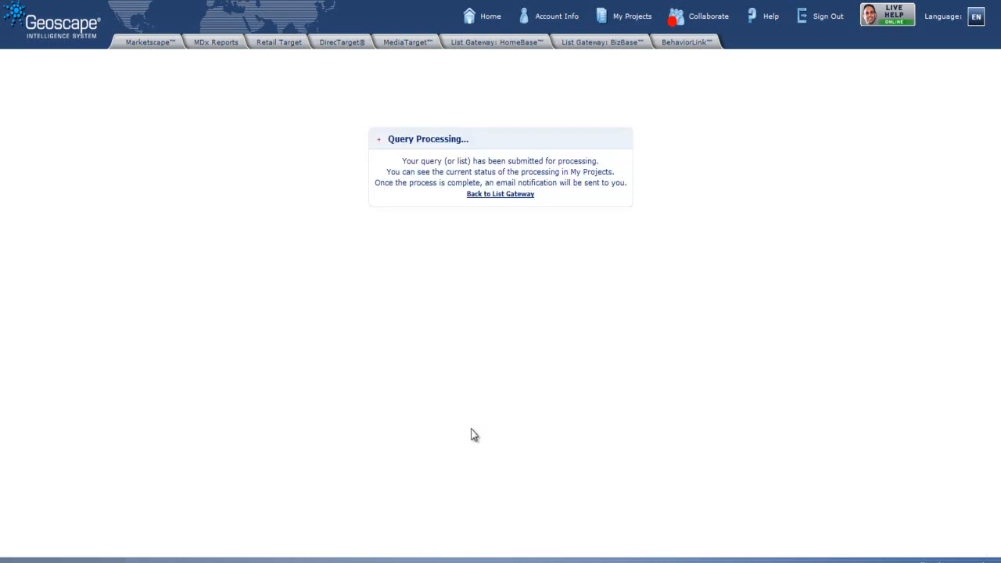
Step: Open My Projects and purchase the new BizBase list from the shopping cart with balance payment
click(631, 17)
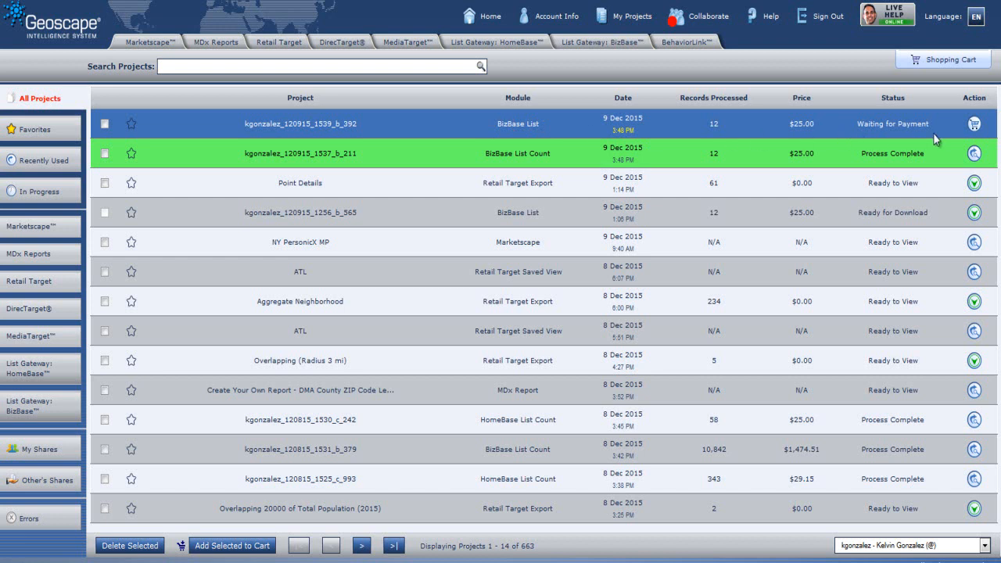
click(974, 126)
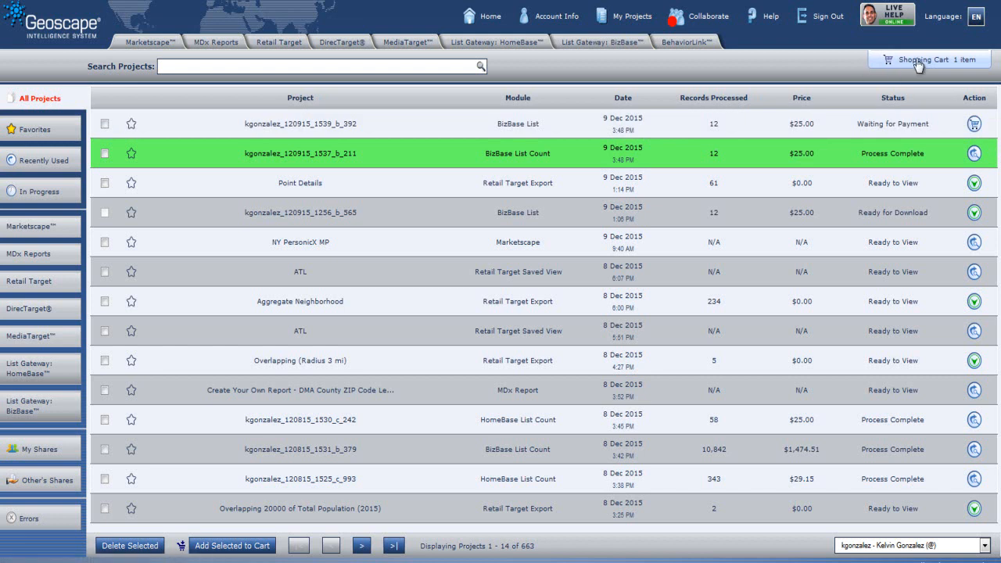
click(947, 67)
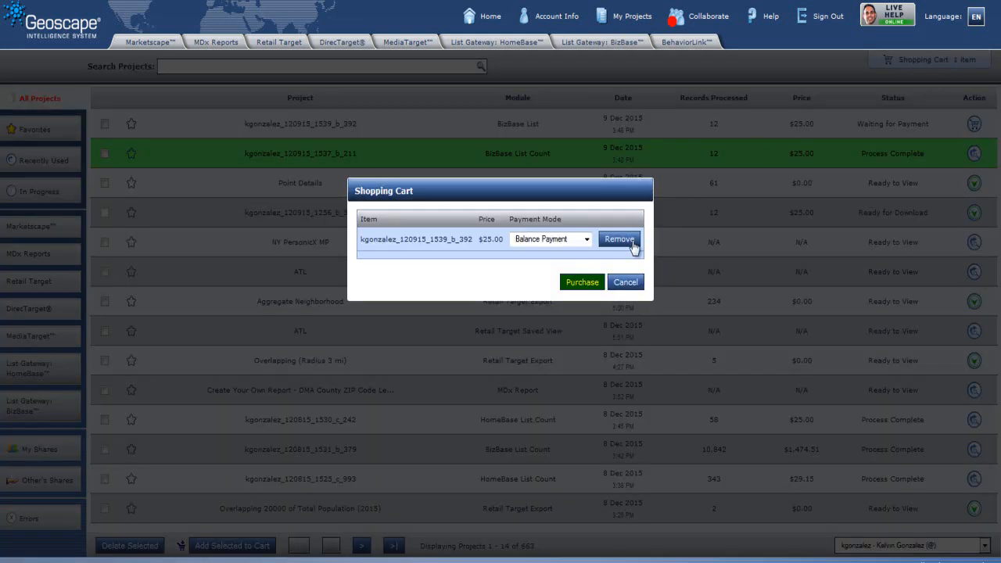
click(579, 283)
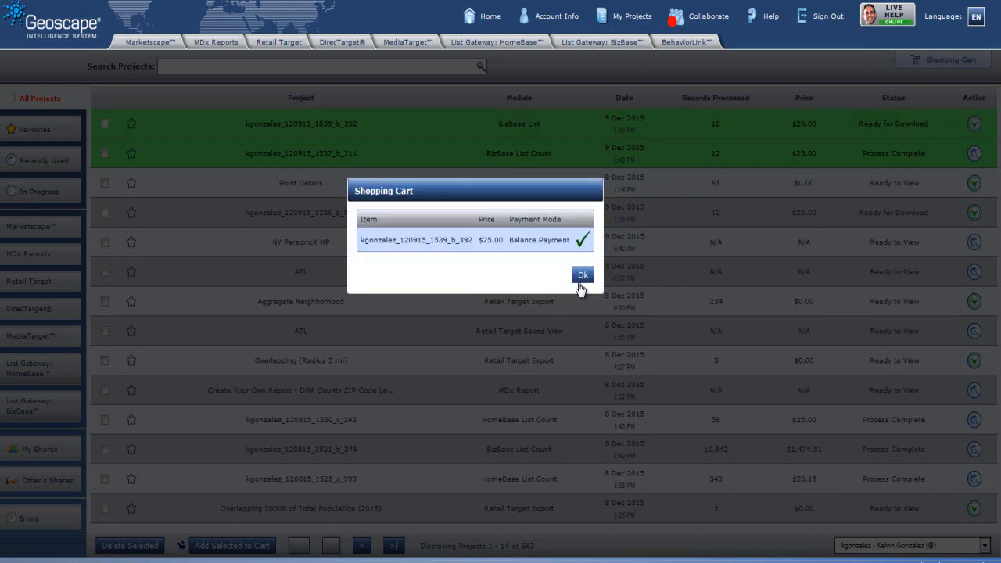
click(580, 276)
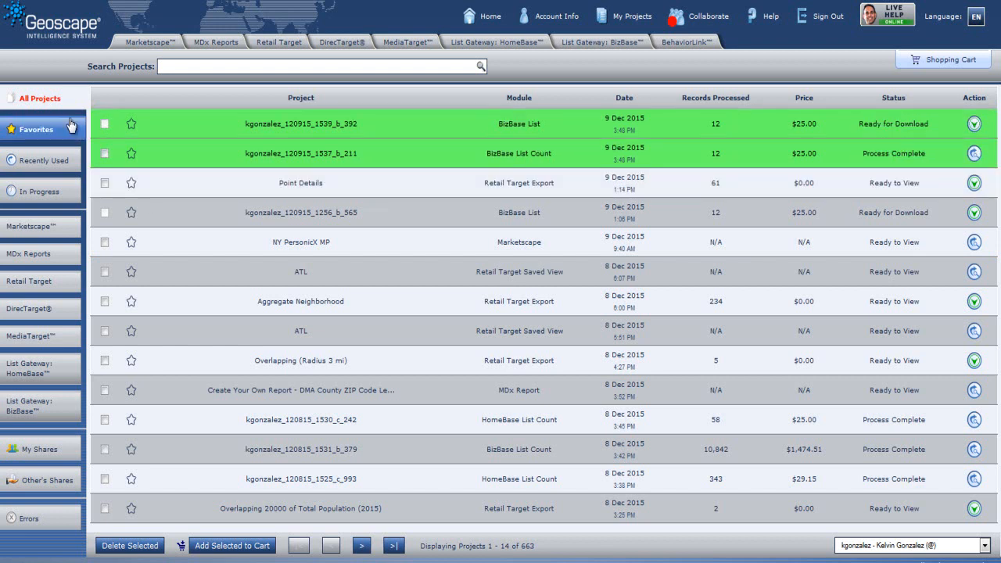
Step: Filter projects to BizBase lists, generate a map from the purchased list and accept the point data
click(51, 412)
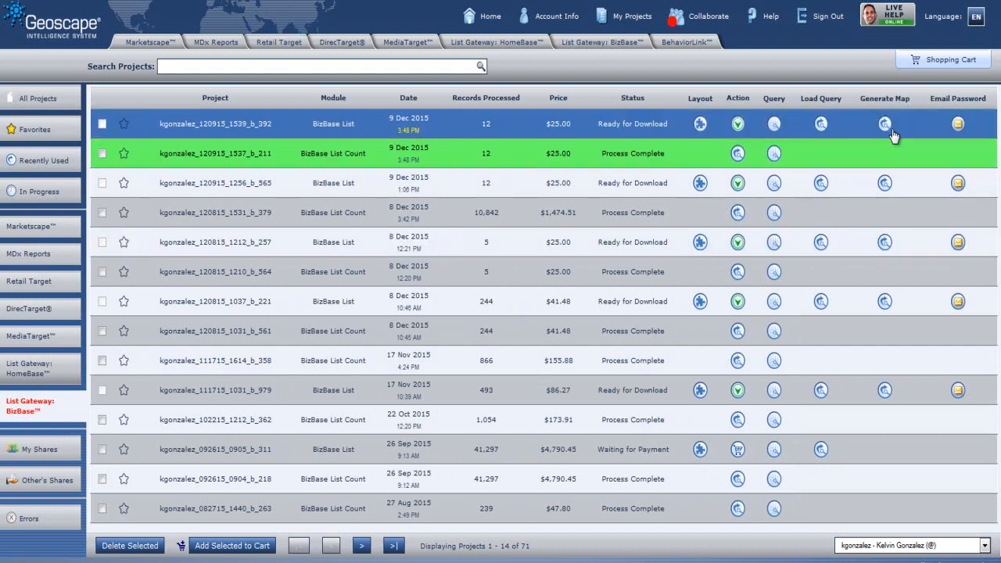
click(885, 125)
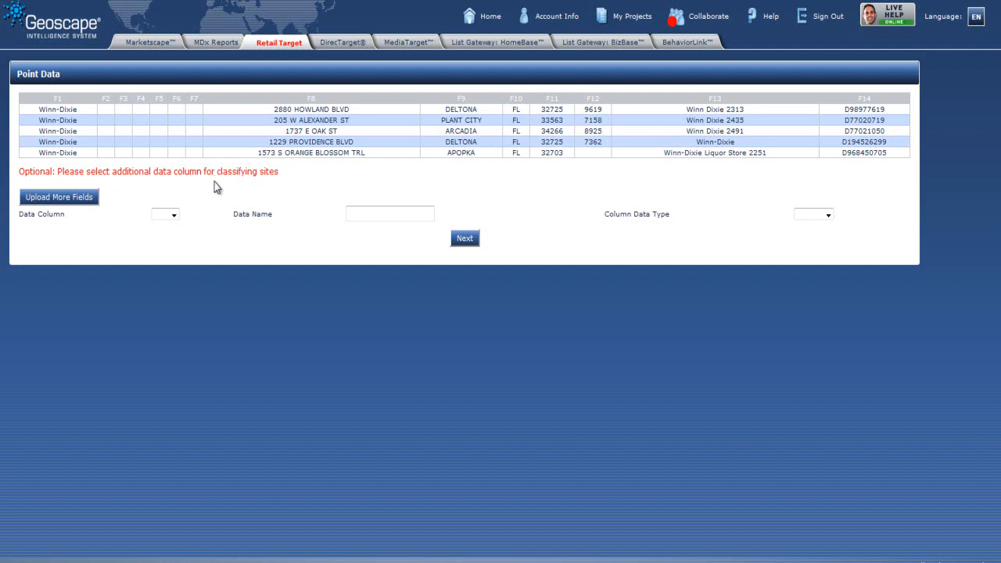
click(464, 240)
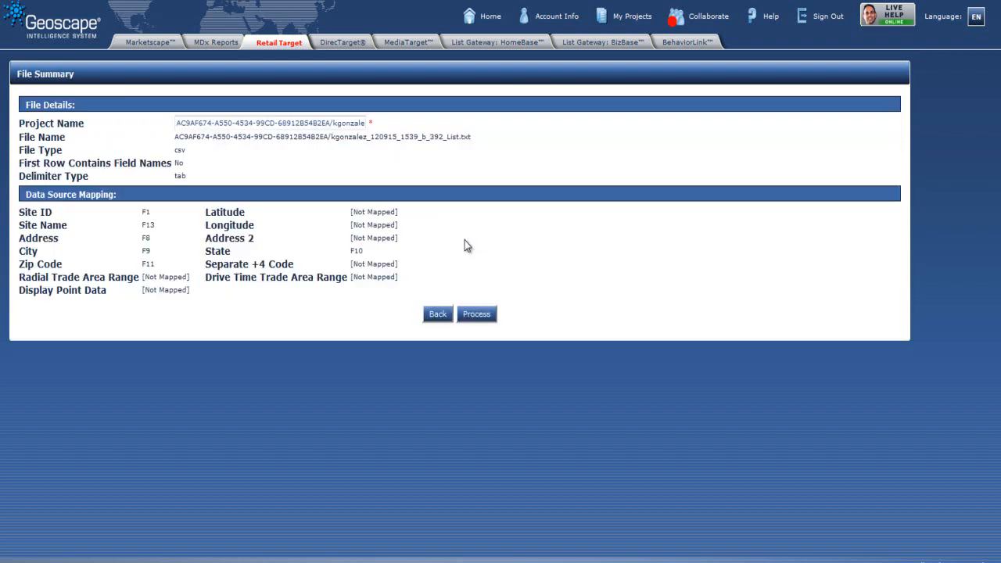
Step: Rename the project so it begins with WinnDixie instead of the generated ID
drag(328, 124, 175, 123)
key(Delete)
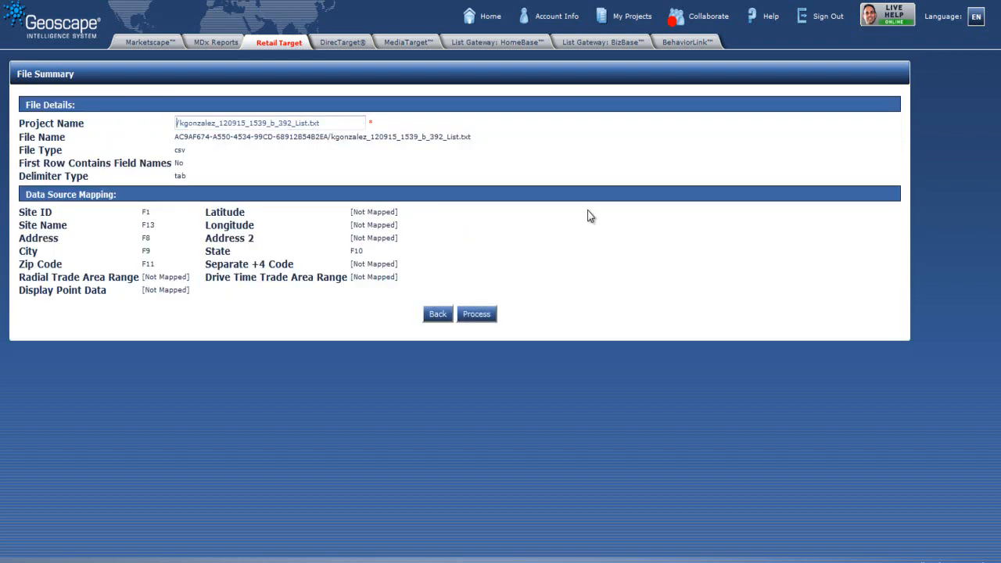
text(Wub)
key(BackSpace)
key(BackSpace)
text(innDixie/)
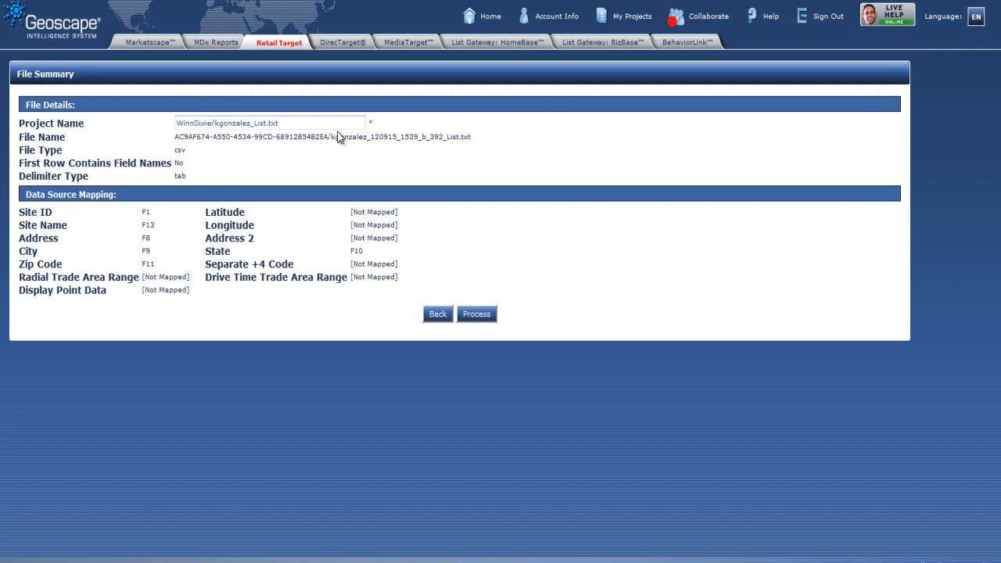
click(323, 122)
Step: Process the file and purchase it with sites payment
click(472, 318)
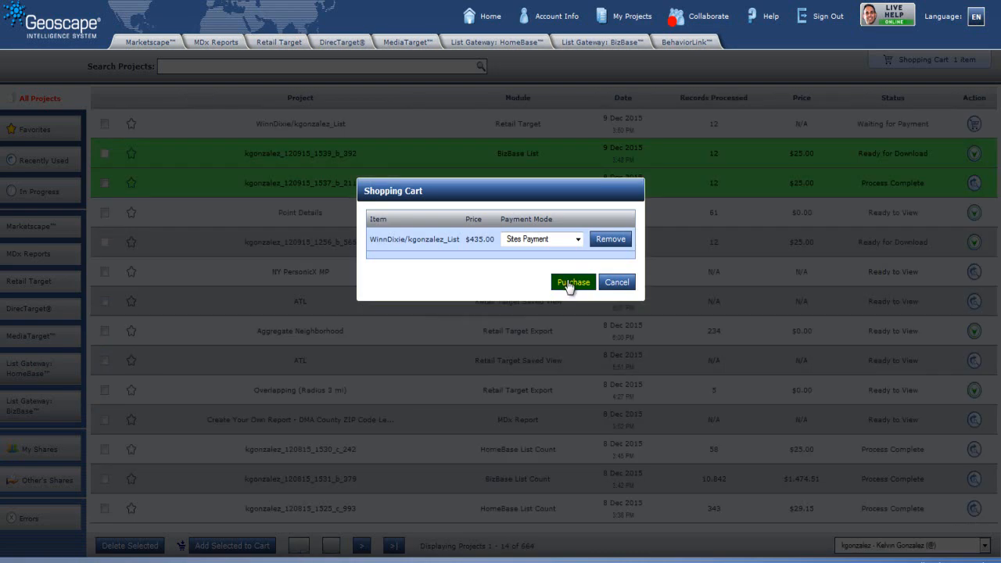
click(569, 285)
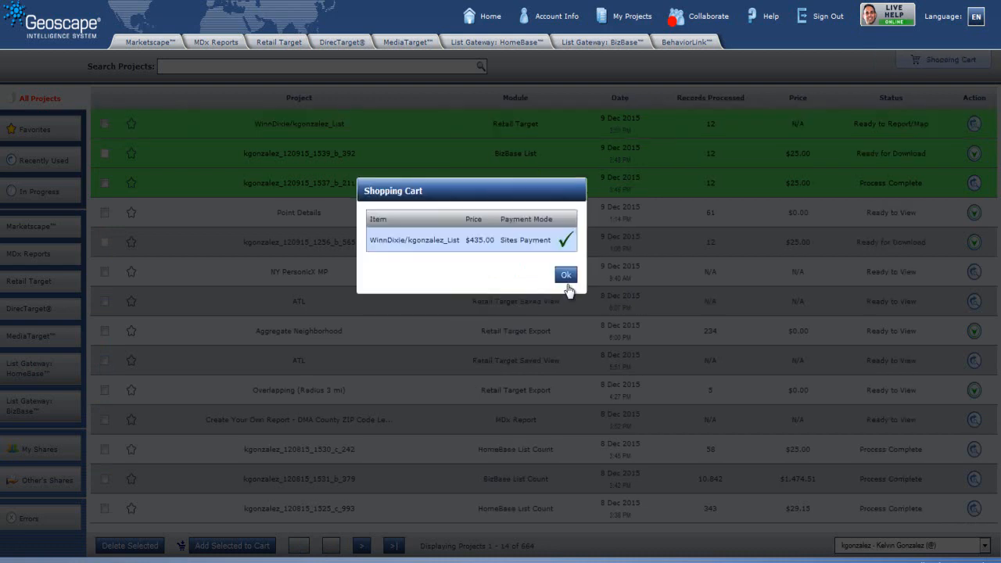
click(566, 275)
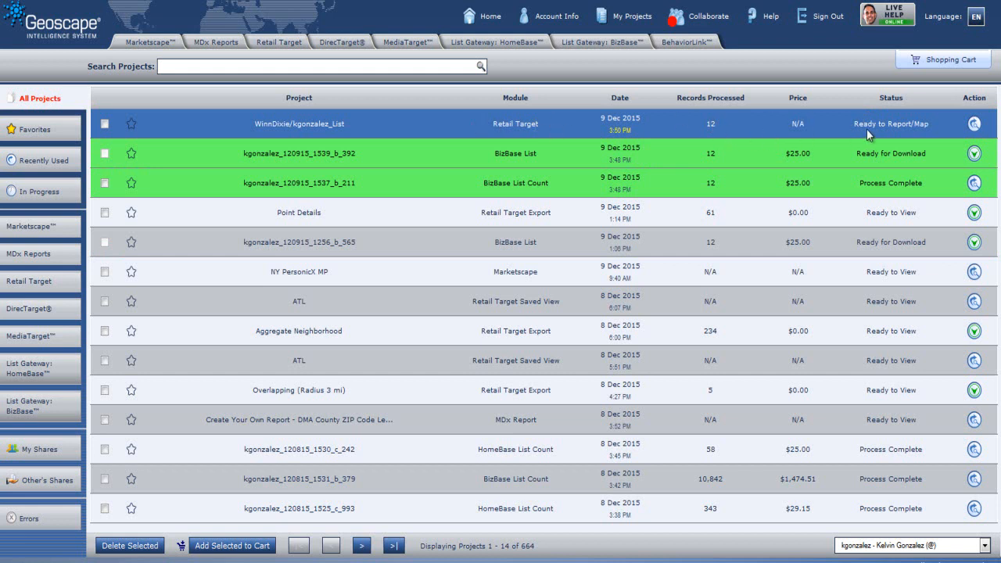
Step: Open the WinnDixie project, select all sites and generate a map of them
click(974, 125)
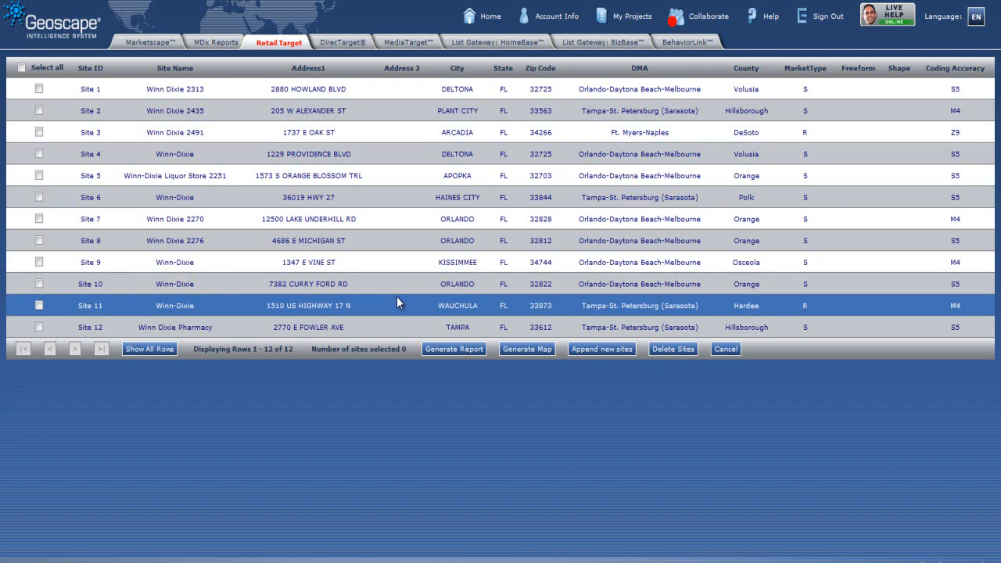
click(21, 68)
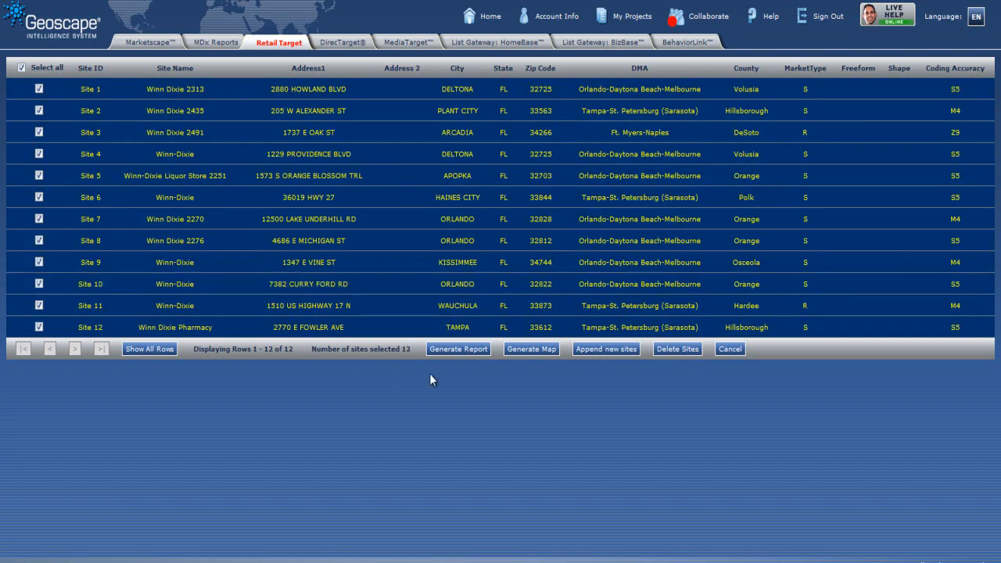
click(547, 351)
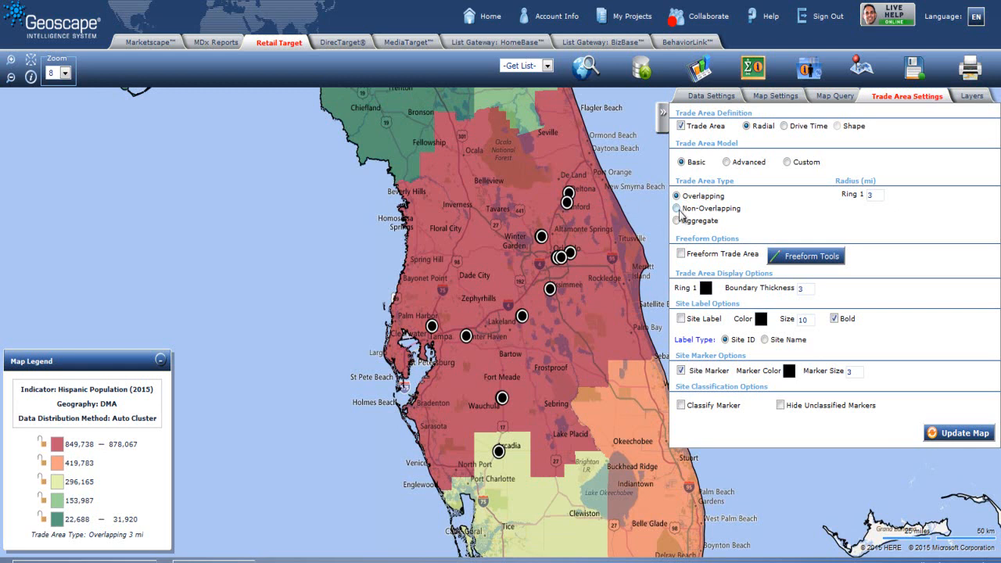
Step: Switch the trade area model to Advanced and set the retailer type to Supermarkets and superdrug
click(727, 162)
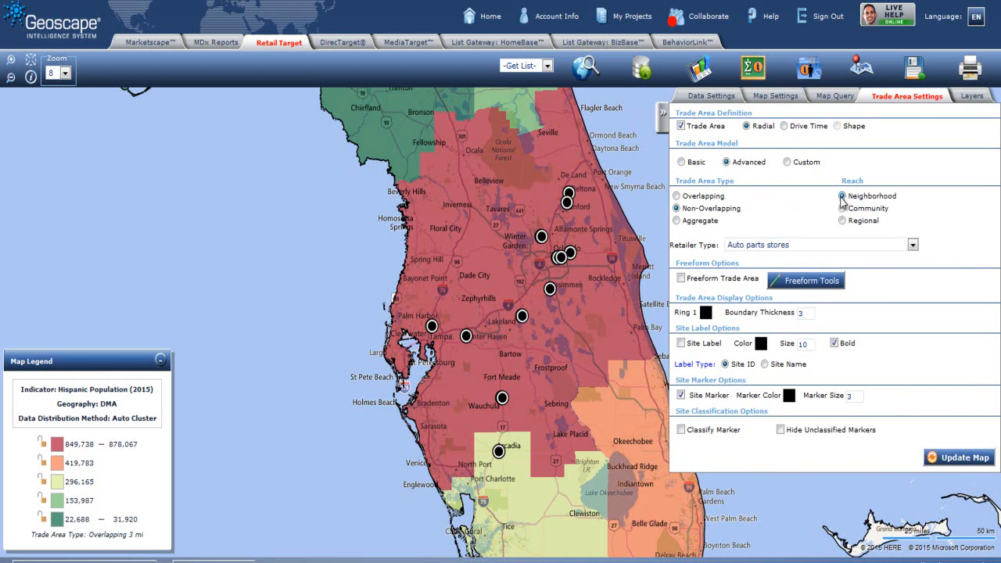
click(913, 245)
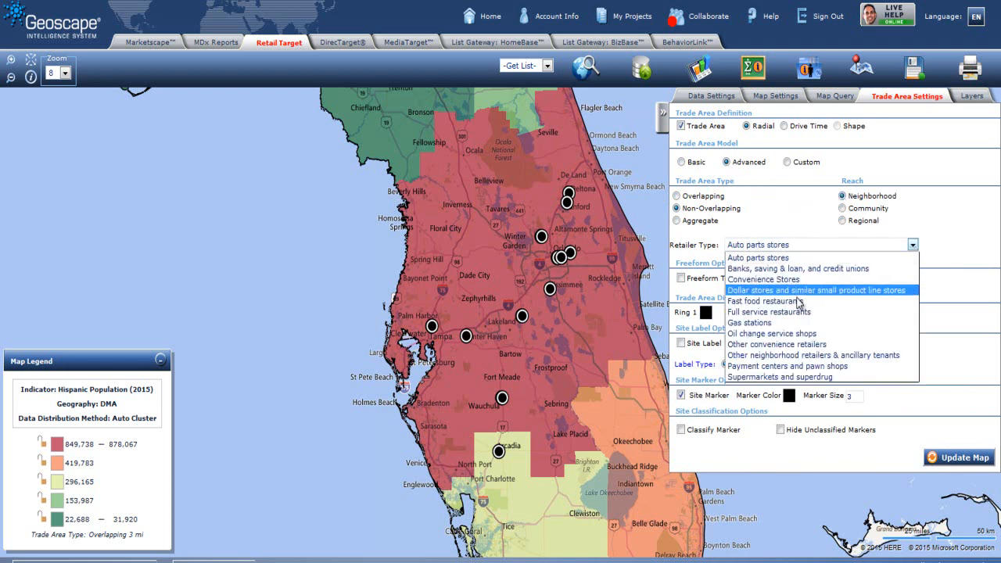
click(774, 377)
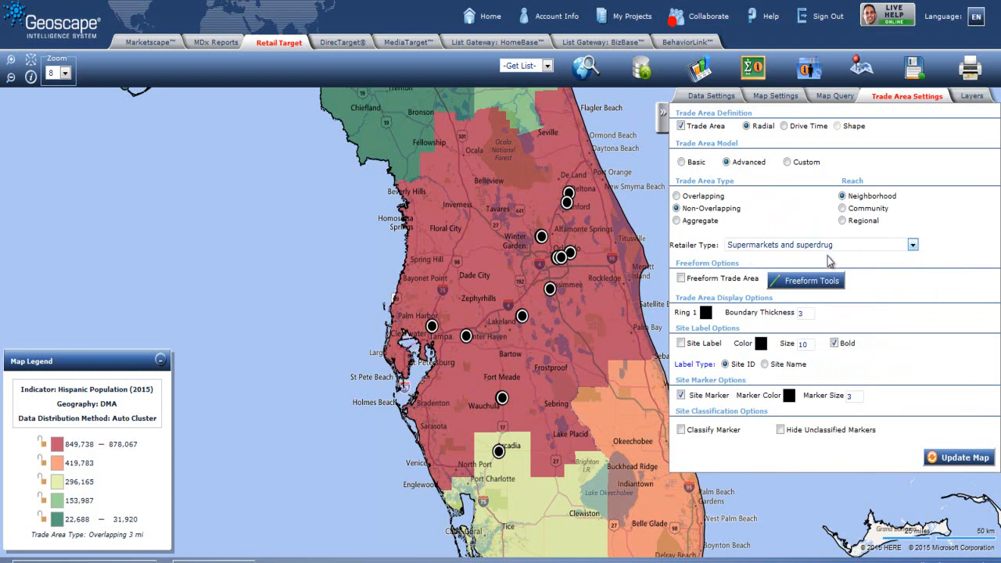
Step: Change the data geography to ZIP Code, add percentage data and select the Hispanic Population % (2015) indicator
click(706, 97)
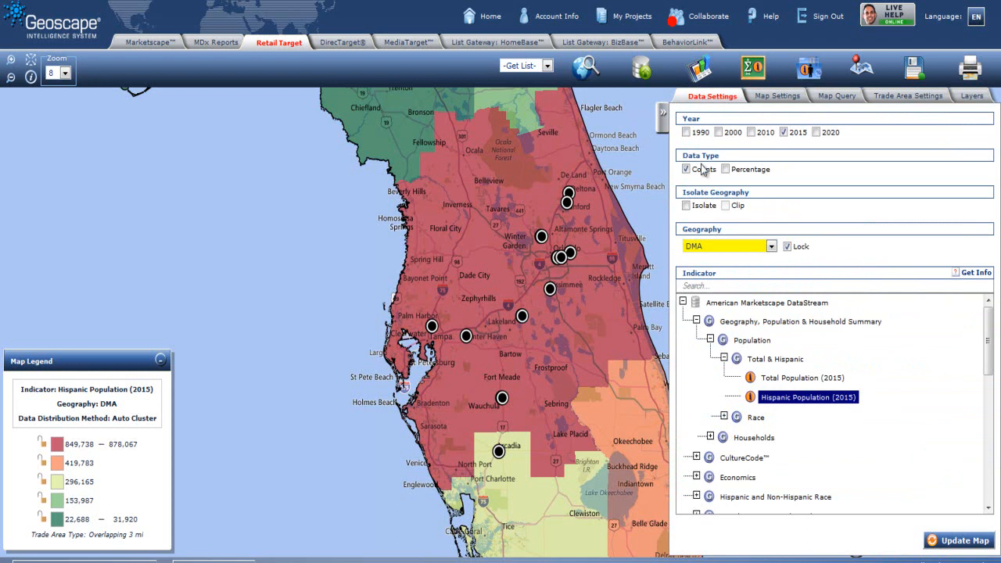
click(774, 248)
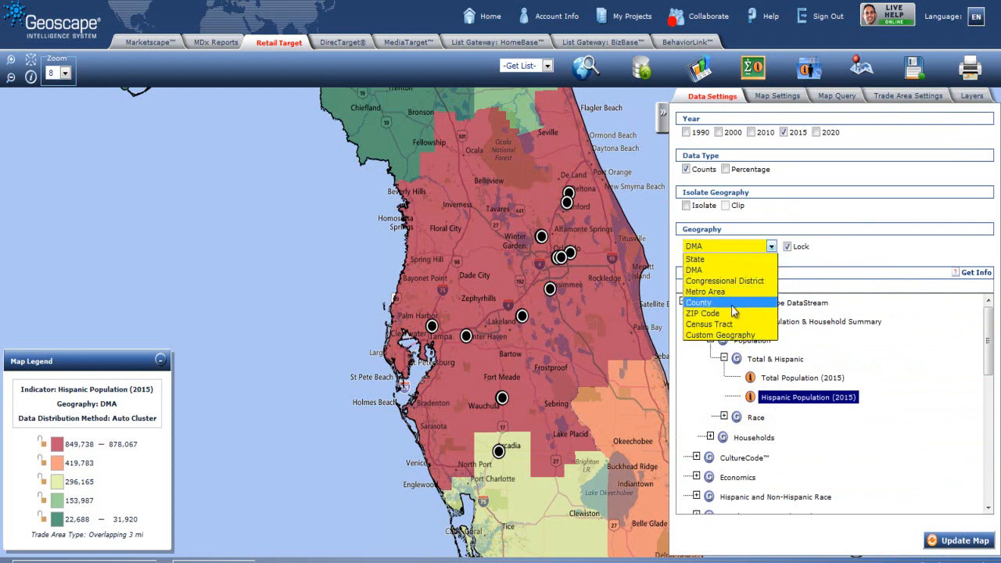
click(739, 312)
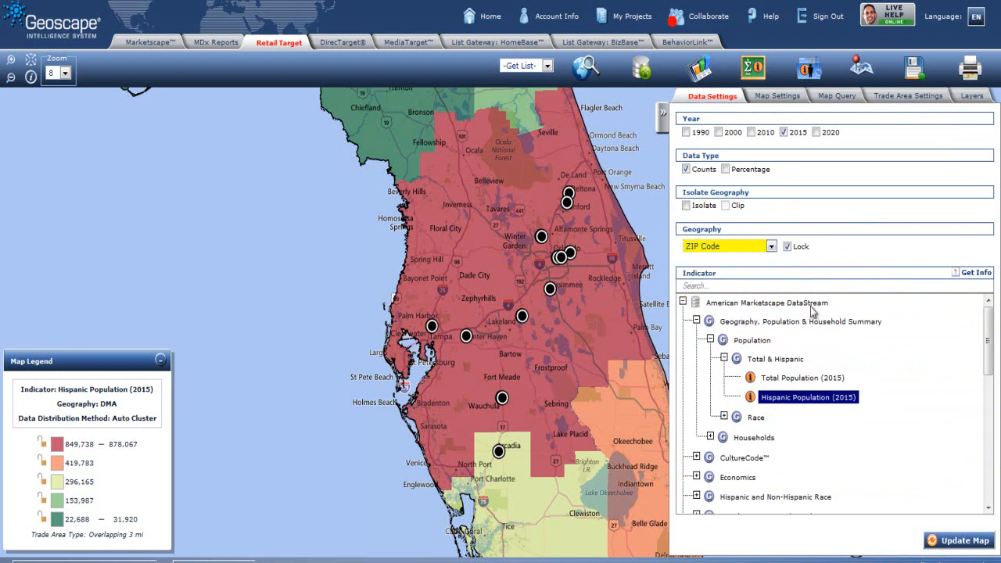
click(725, 169)
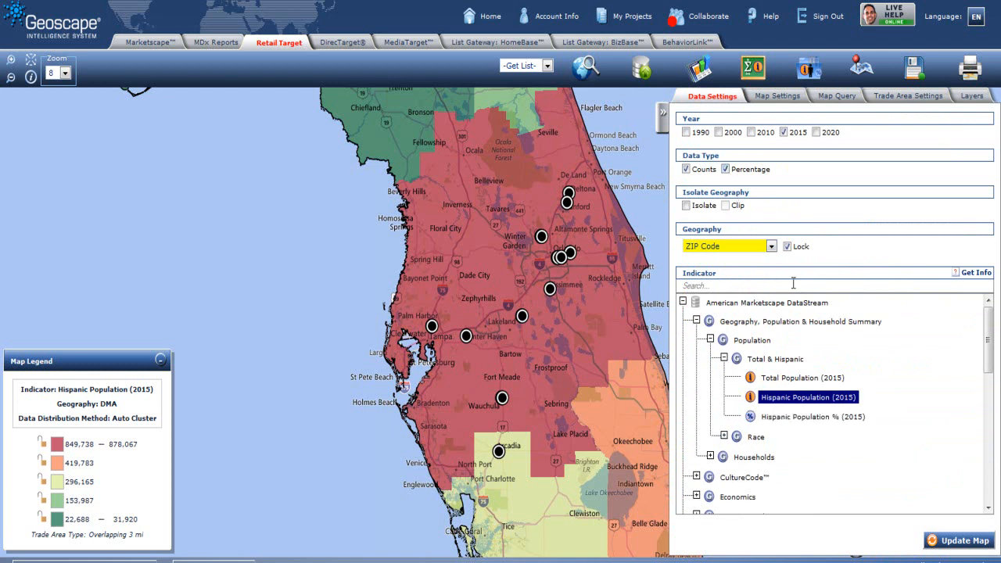
click(787, 421)
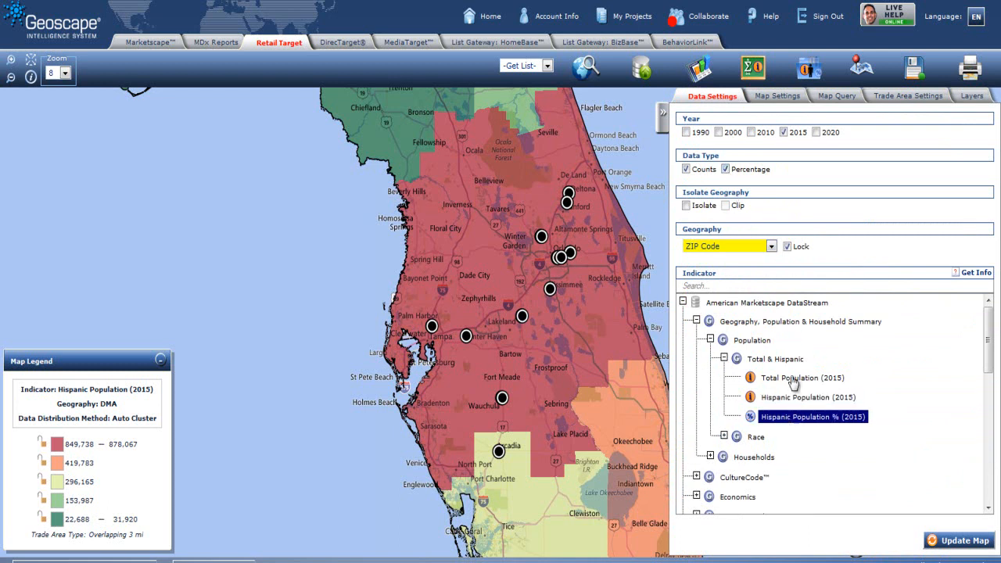
Step: Replace State boundaries with DMA boundaries in black at Medium thickness and update the map
click(790, 99)
click(713, 269)
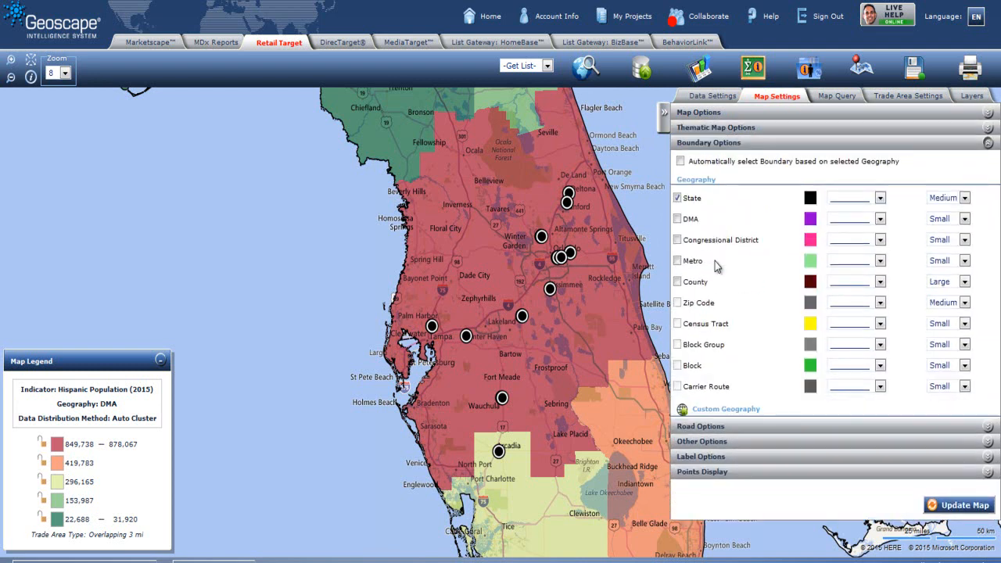
click(677, 199)
click(810, 219)
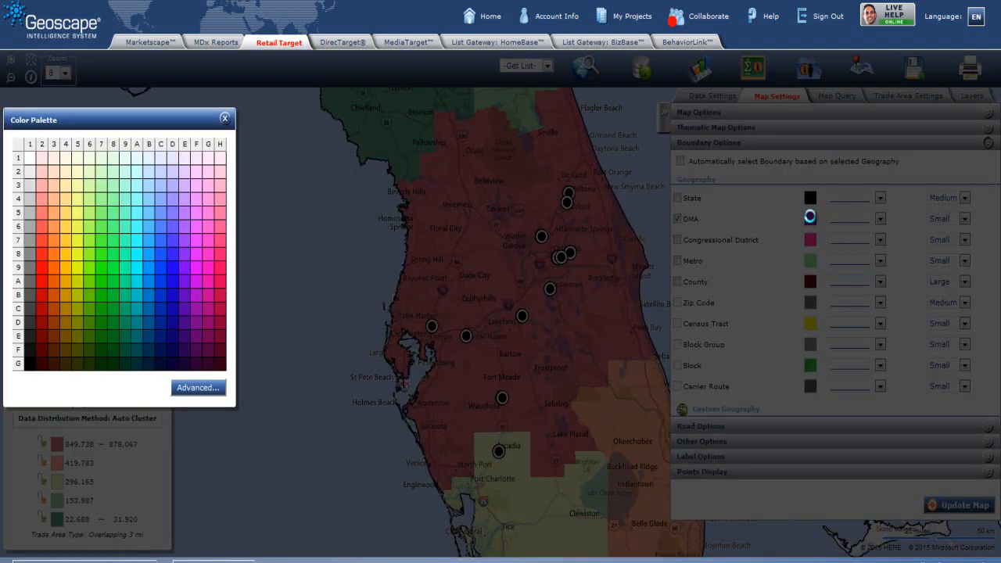
click(29, 363)
click(225, 120)
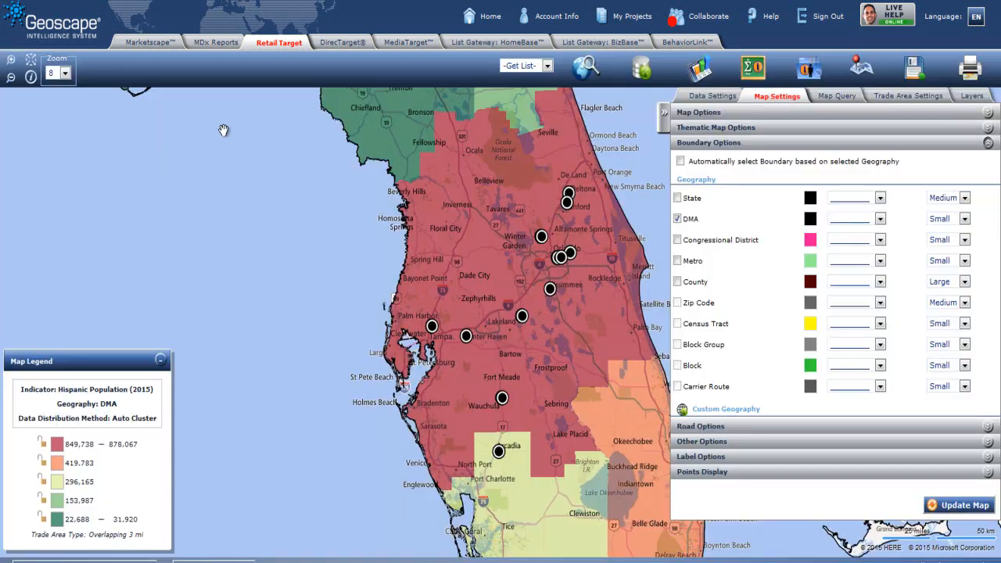
click(965, 220)
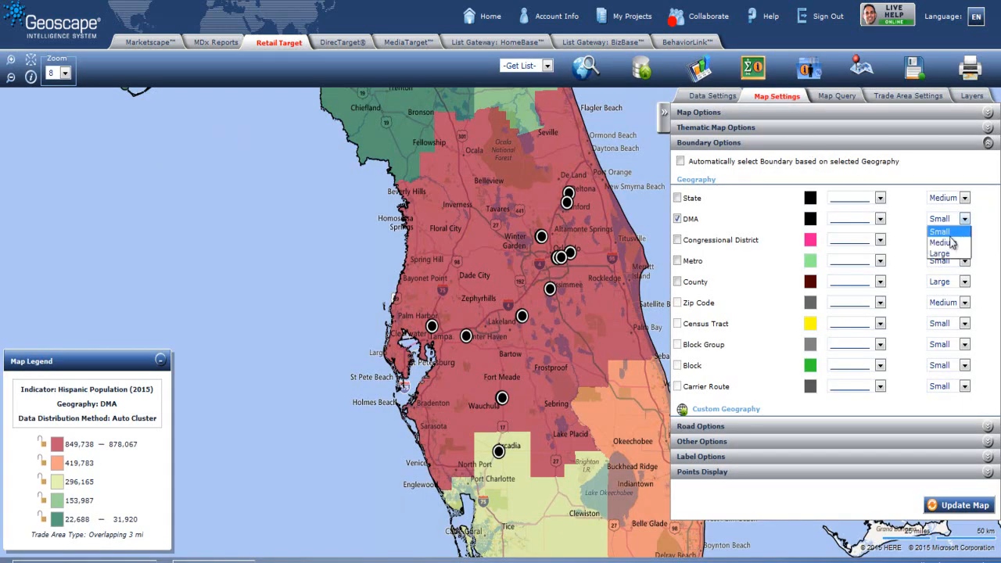
click(942, 241)
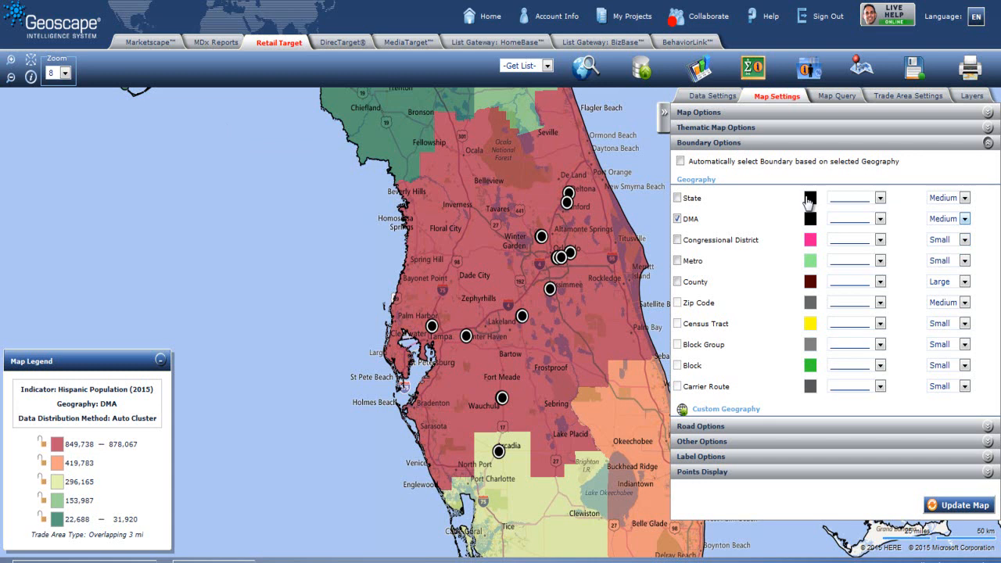
click(724, 129)
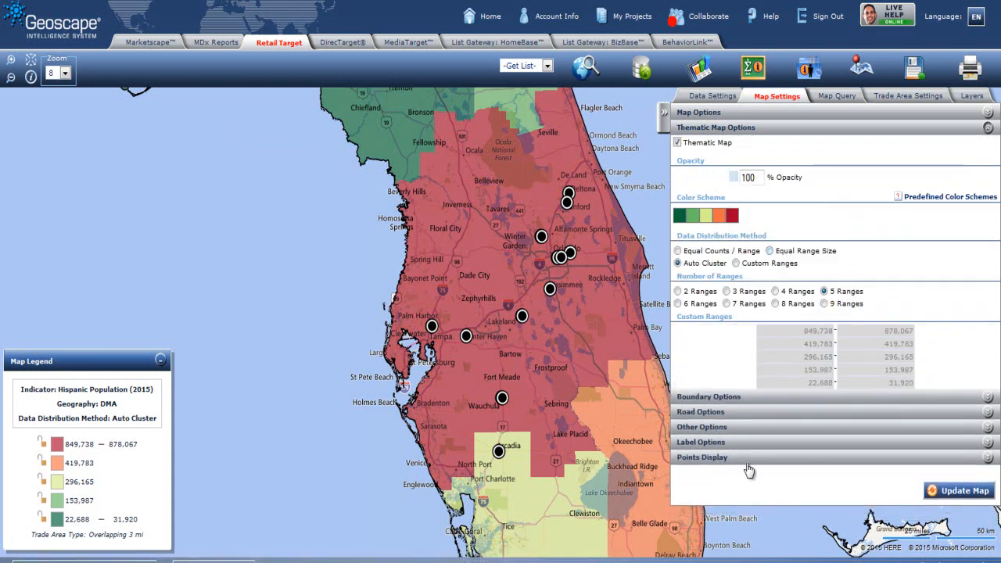
click(960, 491)
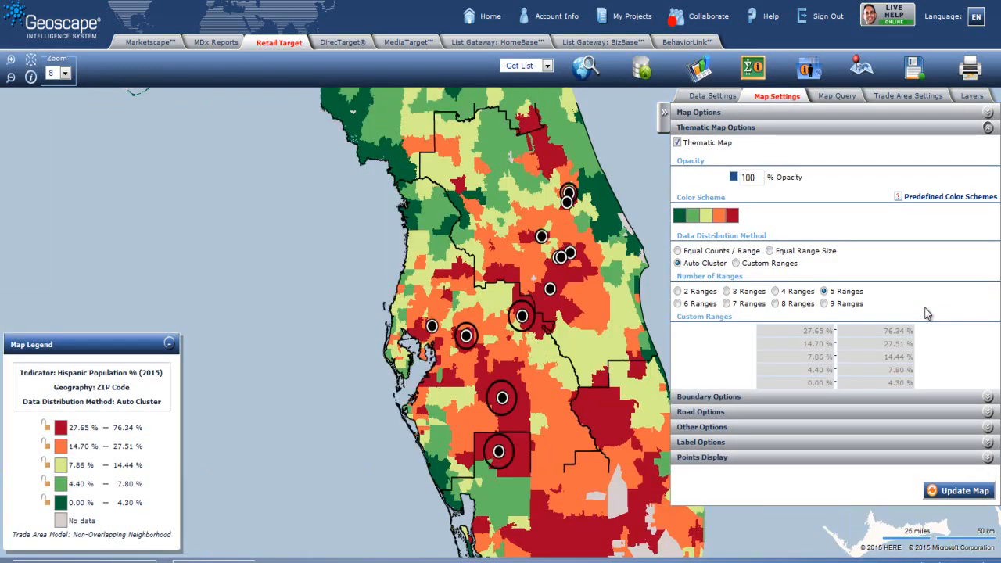
Step: Isolate the Orlando-Daytona Beach-Melbourne and Tampa-St. Petersburg (Sarasota) DMAs
click(724, 103)
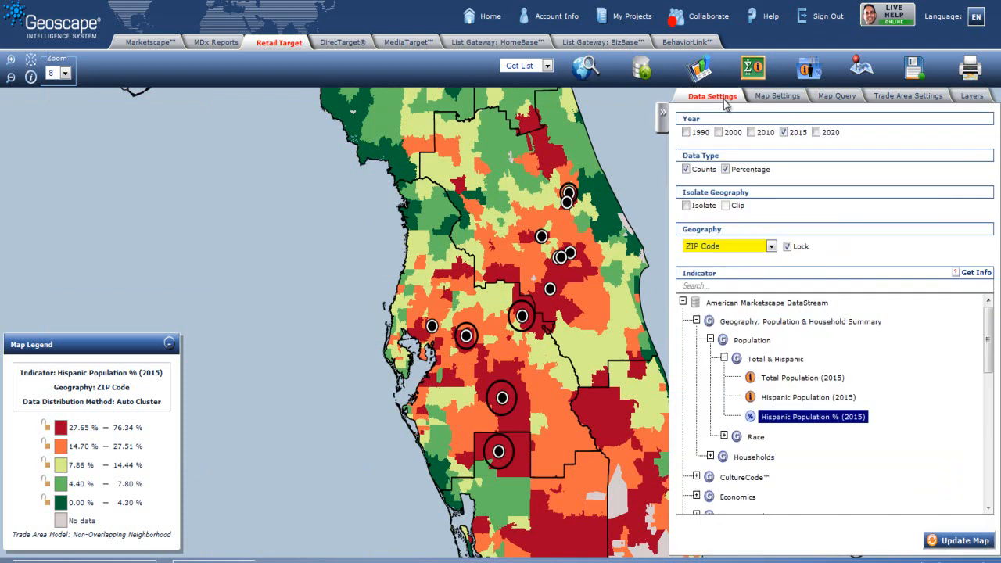
click(686, 205)
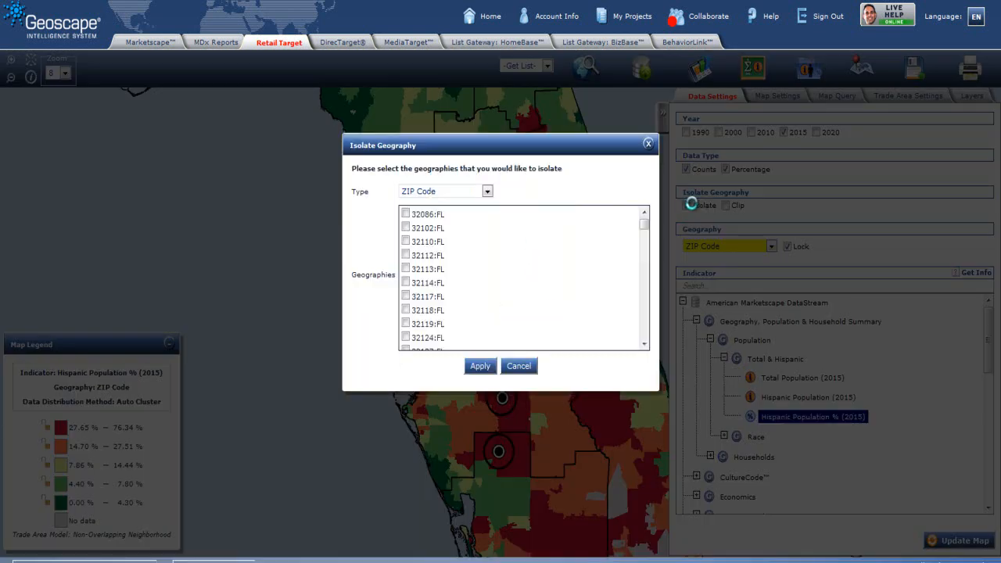
click(486, 192)
click(442, 215)
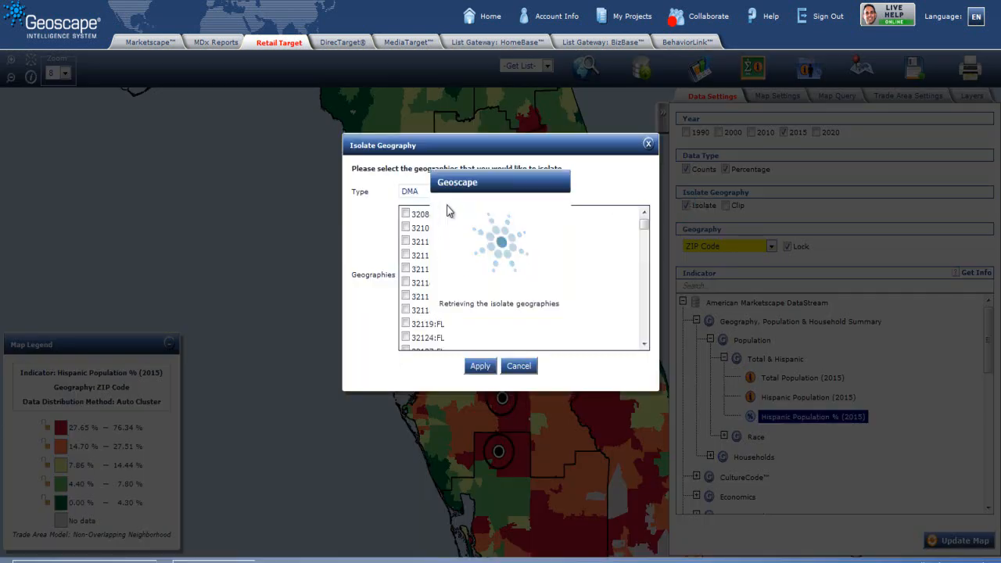
click(405, 241)
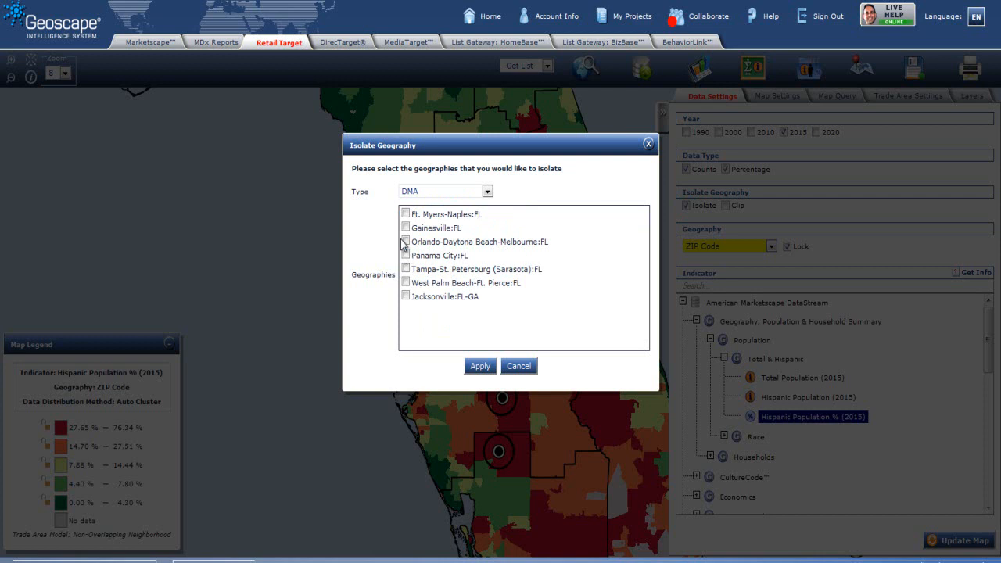
click(405, 269)
click(480, 367)
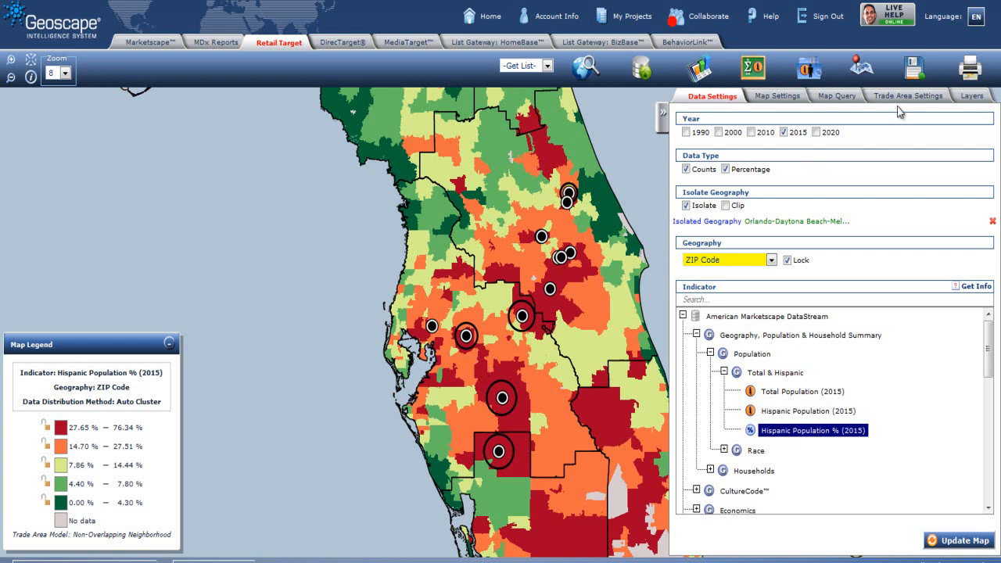
Step: Turn on ZIP Code boundaries and give them a light grey colour
click(791, 106)
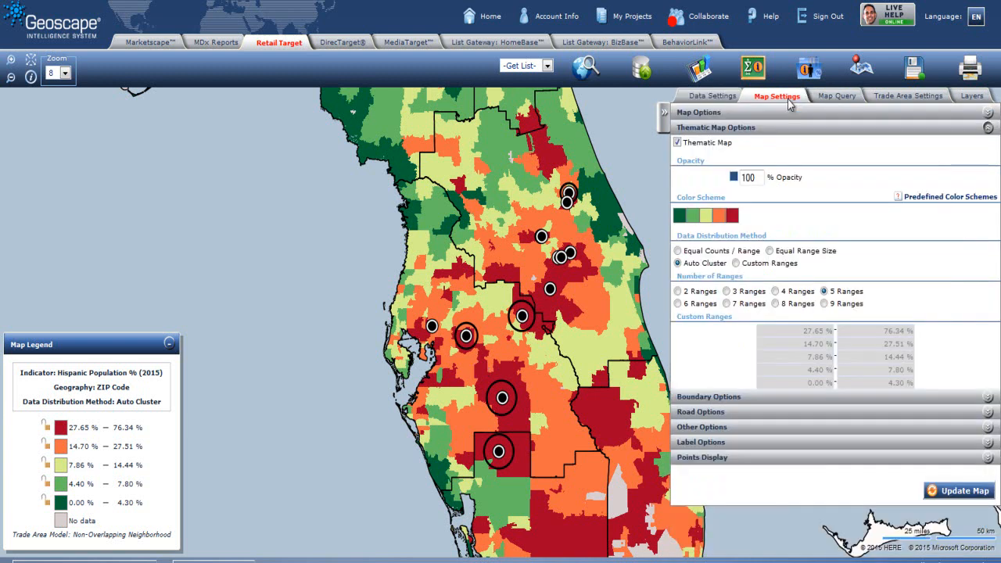
click(889, 109)
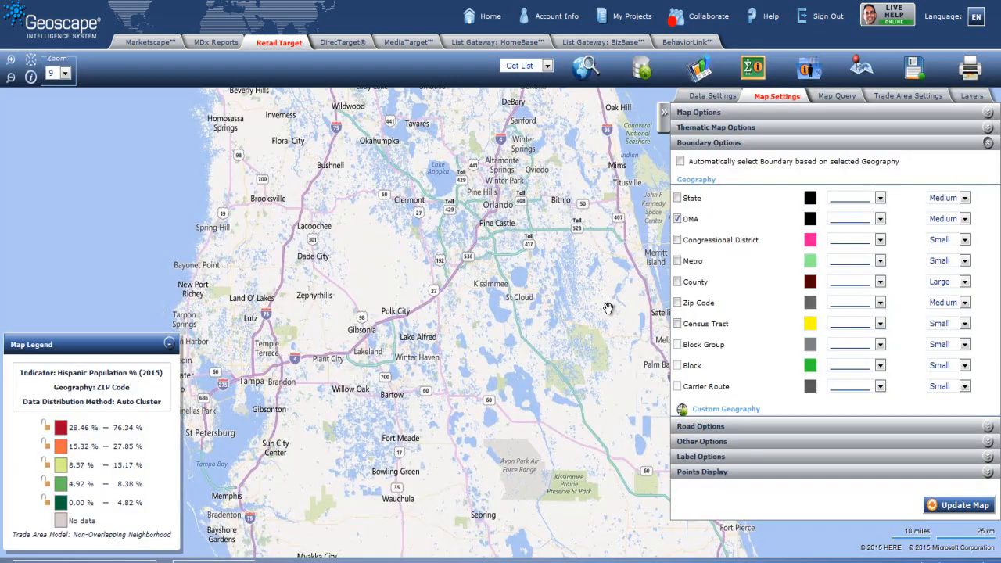
click(677, 304)
click(810, 302)
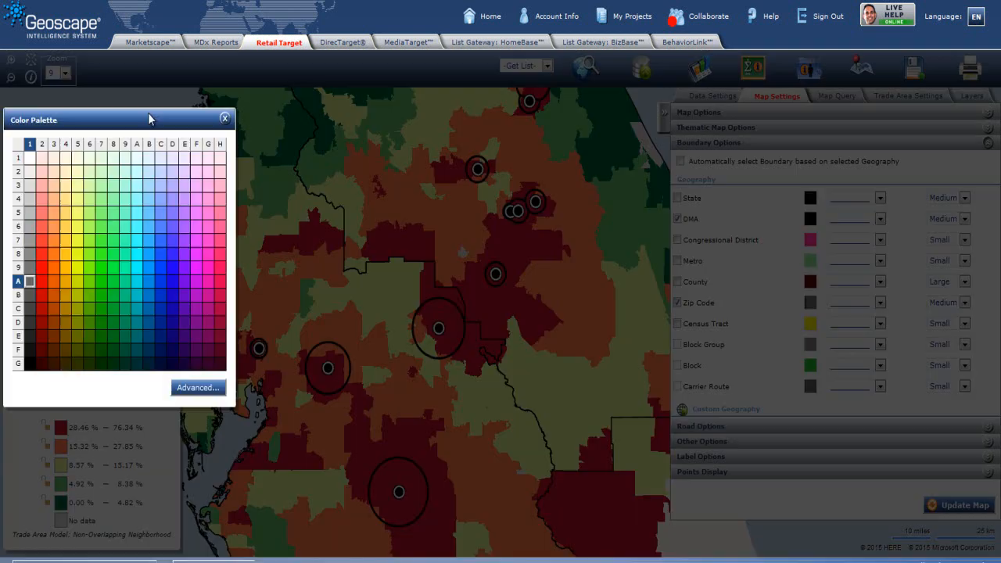
click(28, 200)
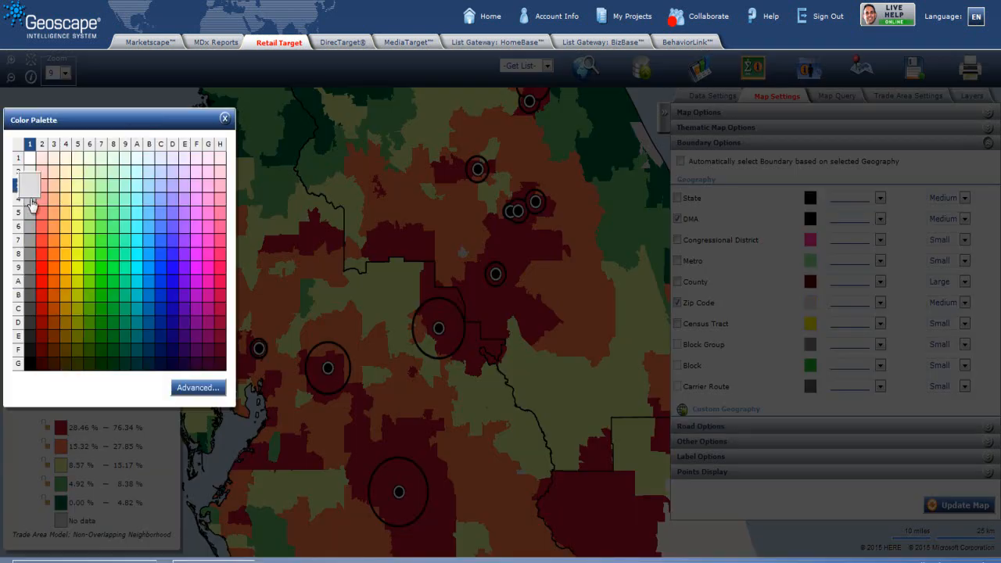
click(225, 119)
scroll(604, 166, down, 1)
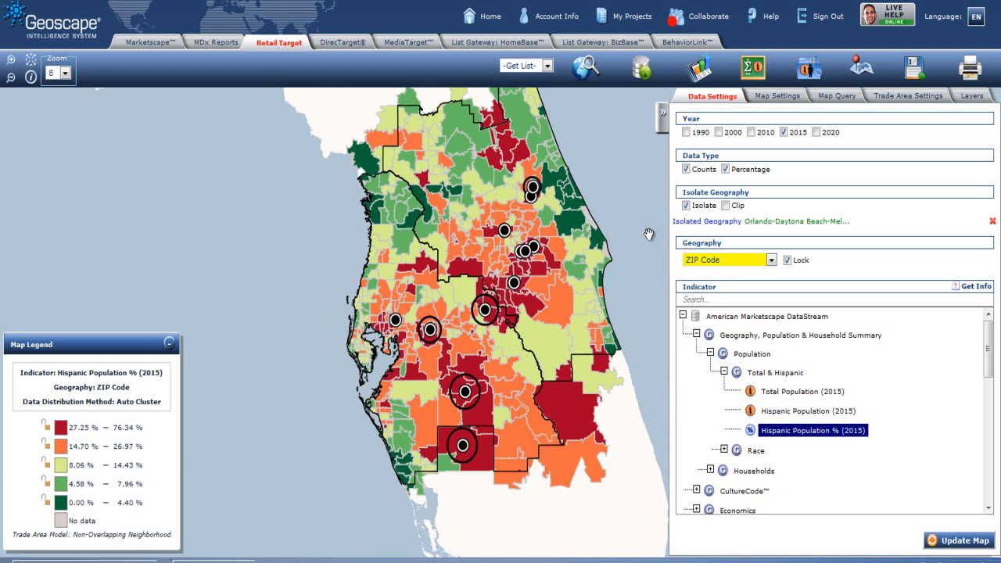
Step: Run a map query selecting ZIP codes where Hispanic Population % (2015) > 30%
click(836, 96)
drag(987, 329, 993, 283)
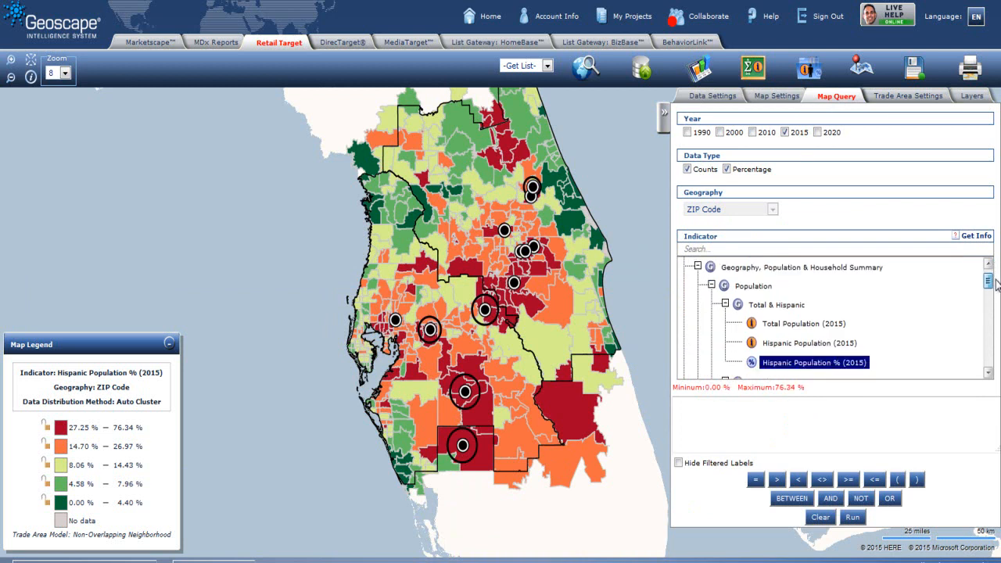
double_click(812, 363)
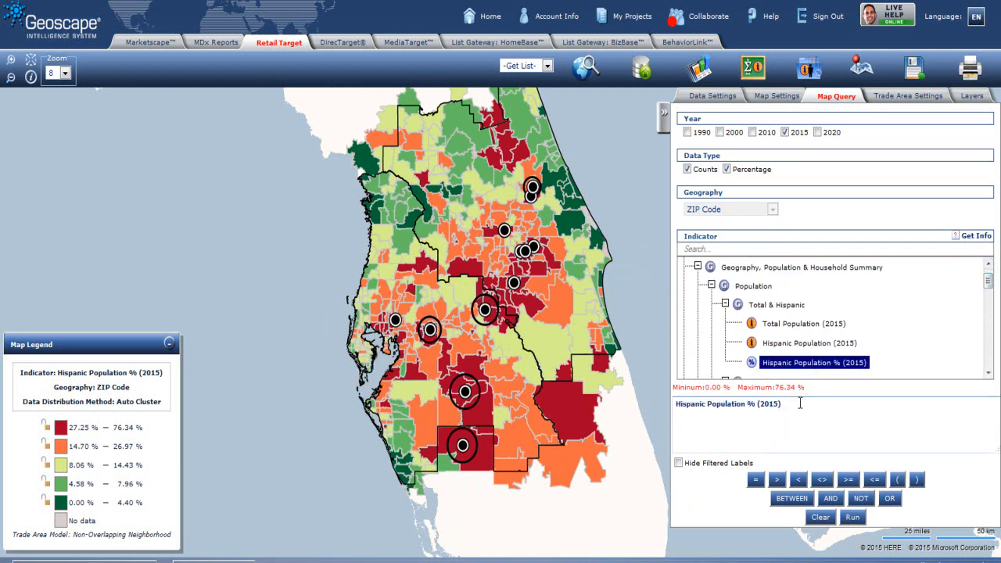
click(777, 479)
text(30%)
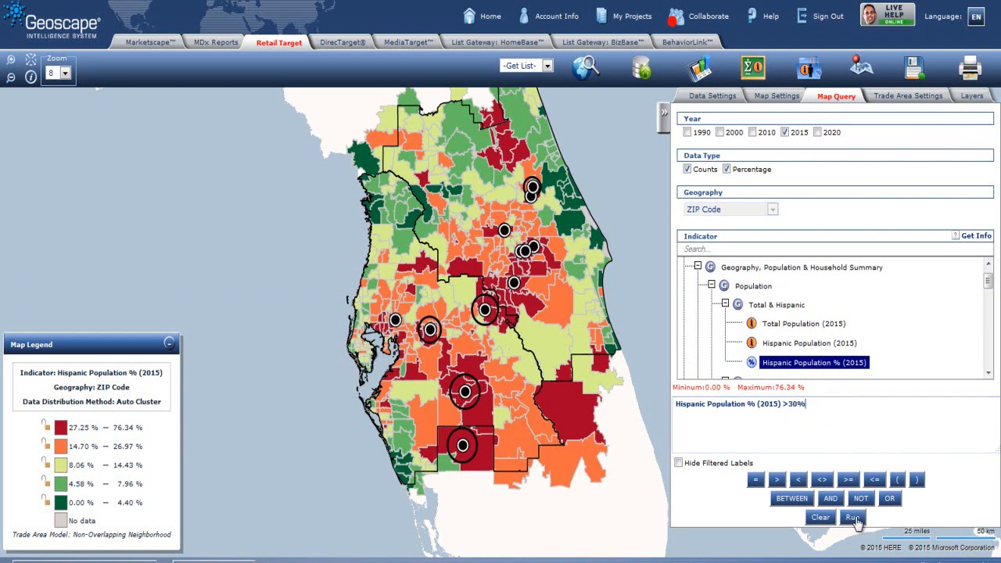
click(853, 516)
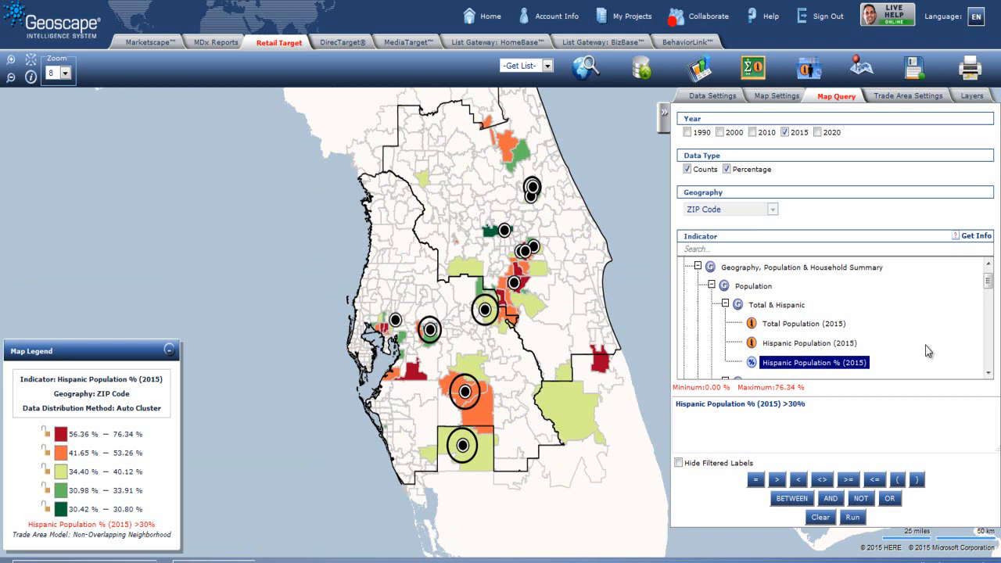
Step: Turn on marker classification using Hispanic Population % (2015) as the classification indicator and update the map
click(905, 102)
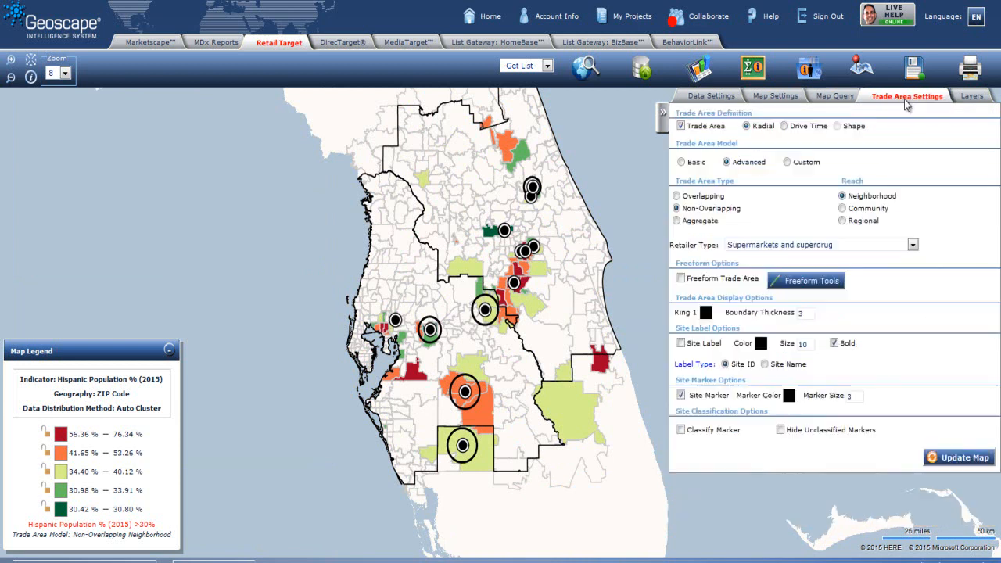
click(681, 430)
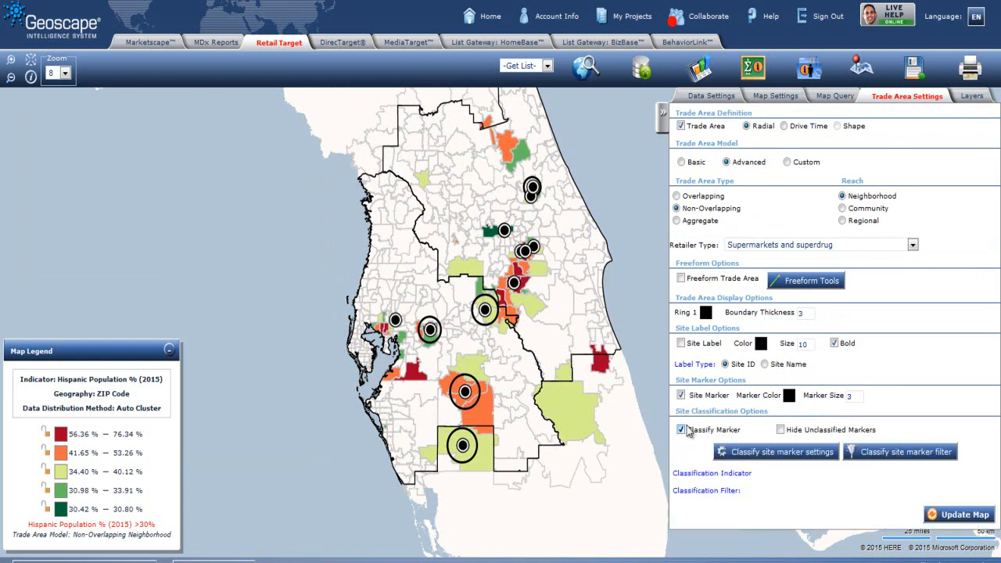
click(793, 454)
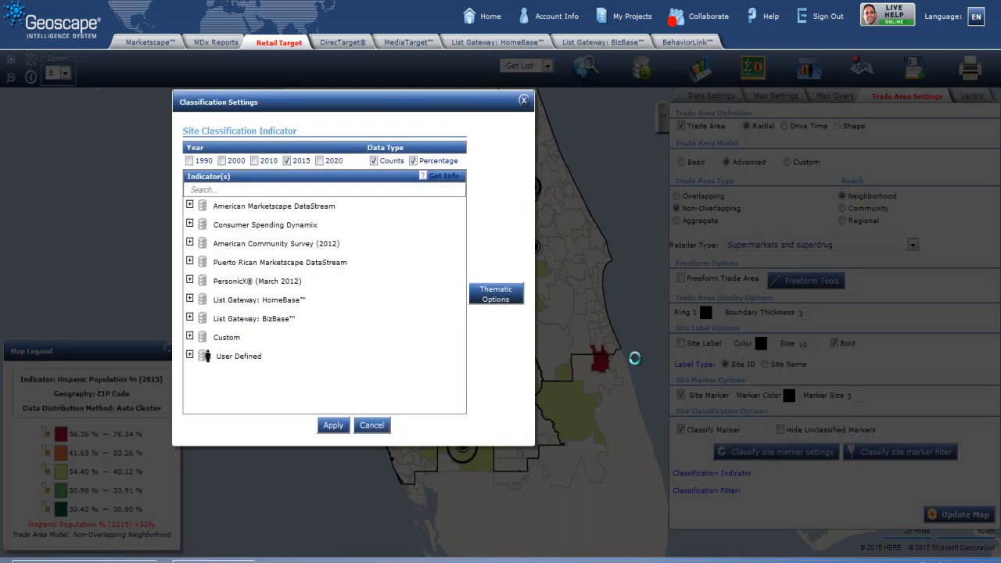
click(189, 205)
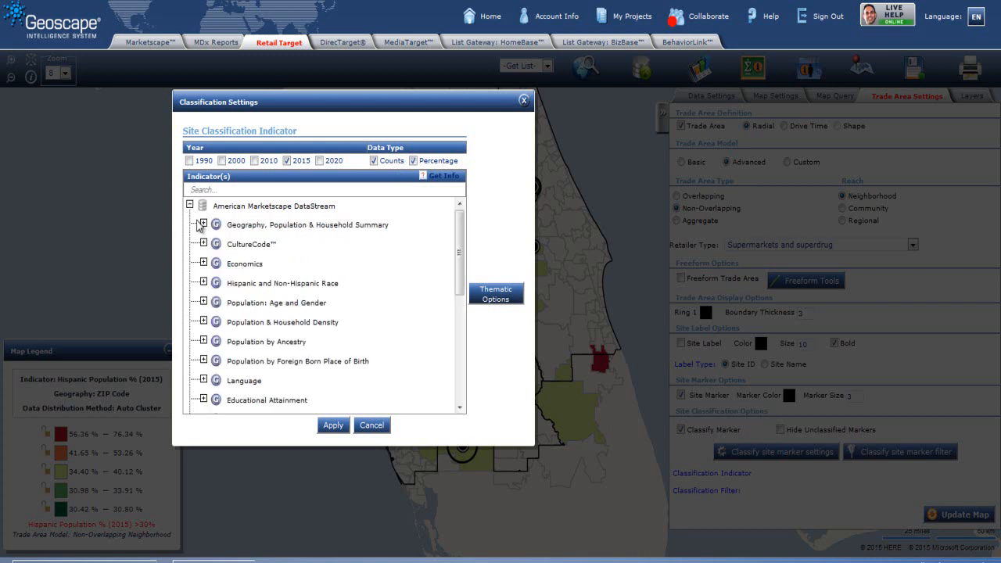
click(203, 224)
click(217, 243)
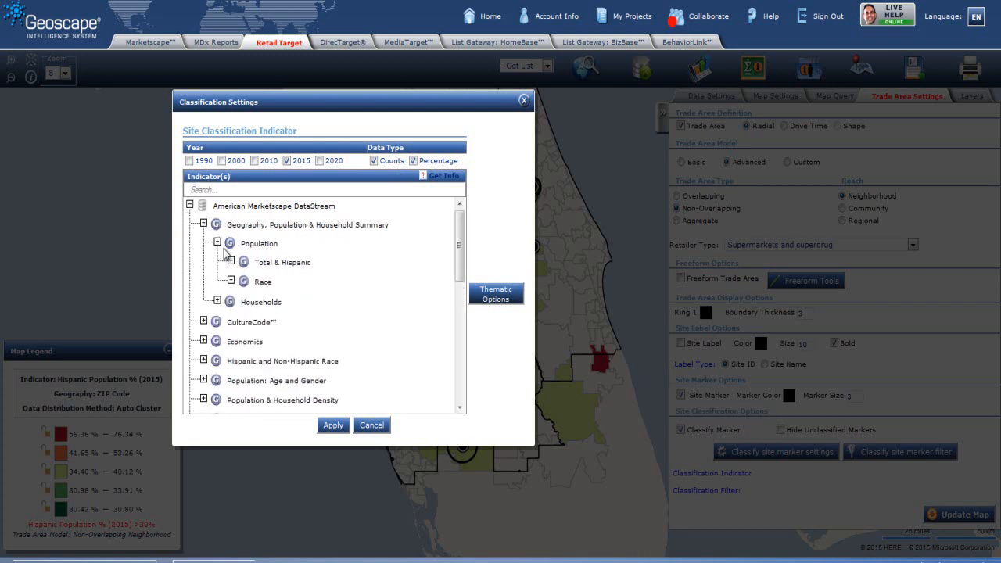
click(231, 261)
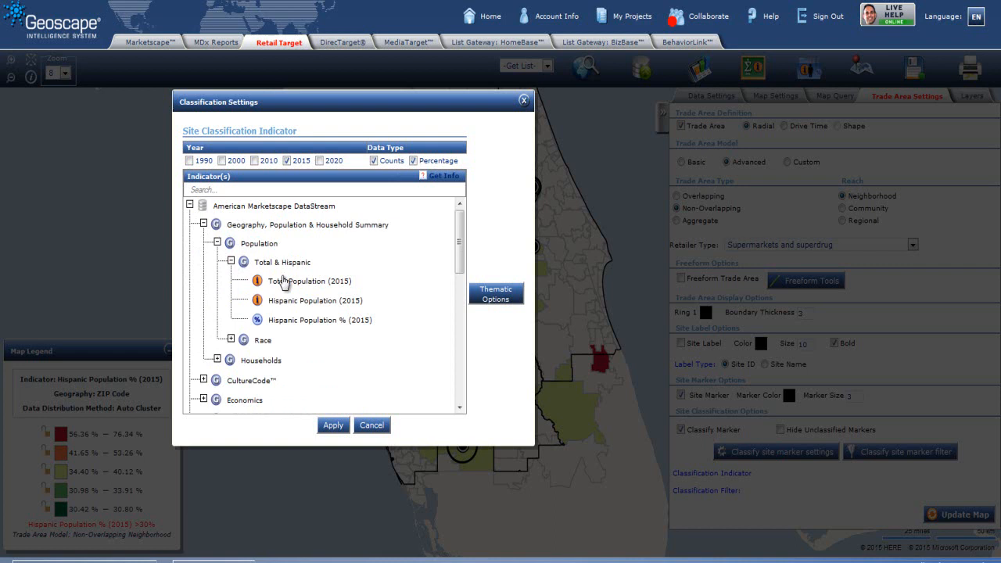
click(293, 320)
click(333, 426)
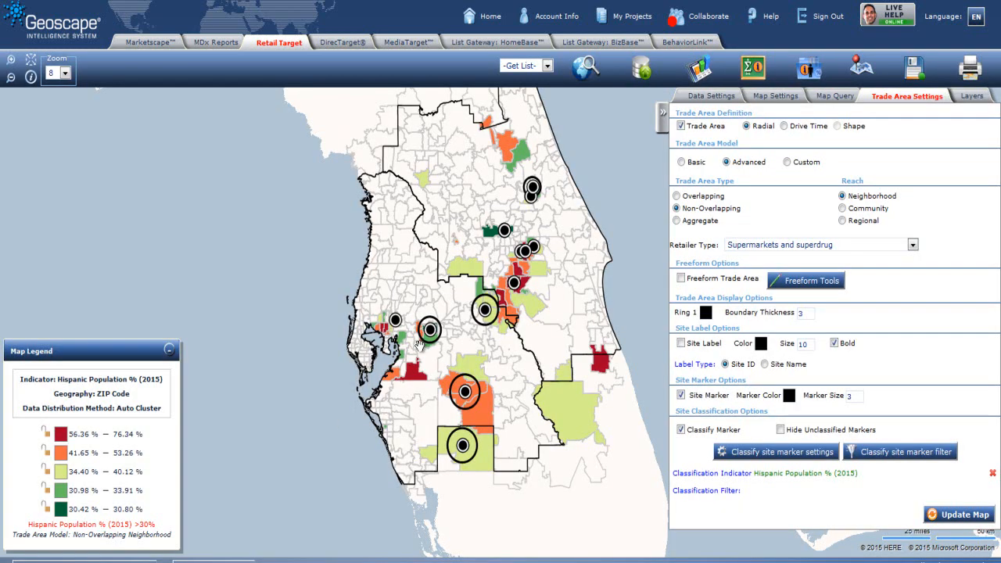
click(958, 515)
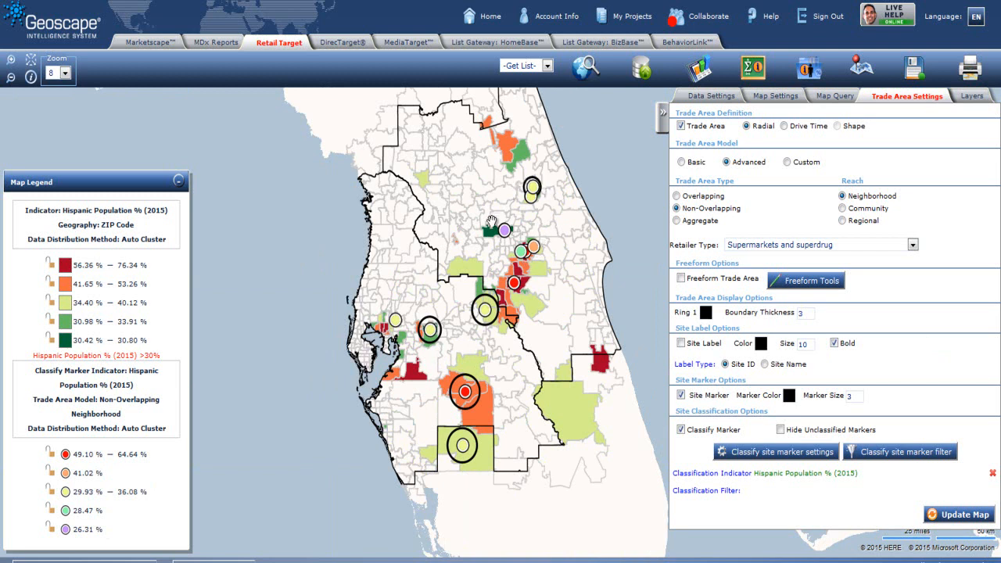
Step: Add the Supermarkets Banner points of interest as display points and enable their classification
click(776, 99)
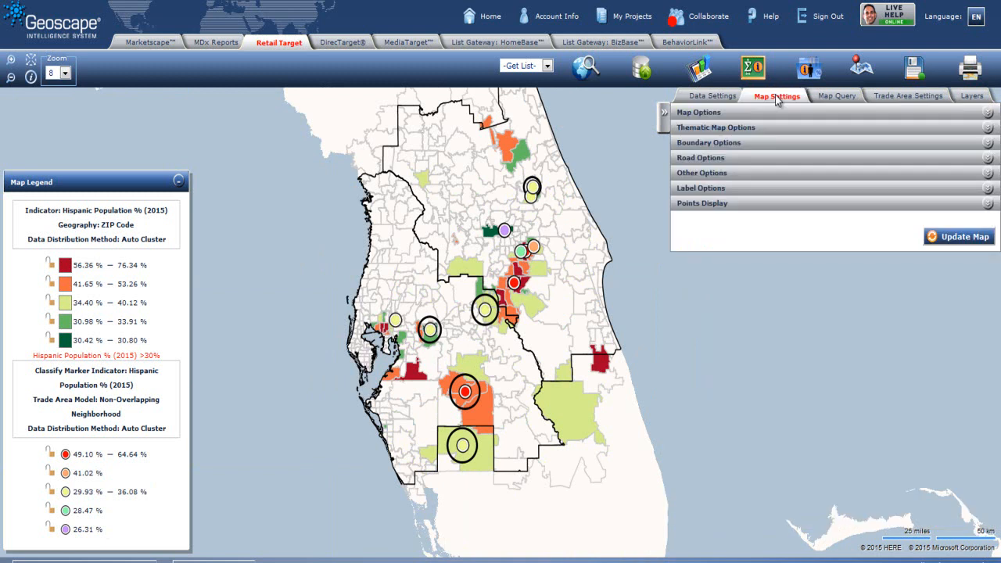
click(698, 205)
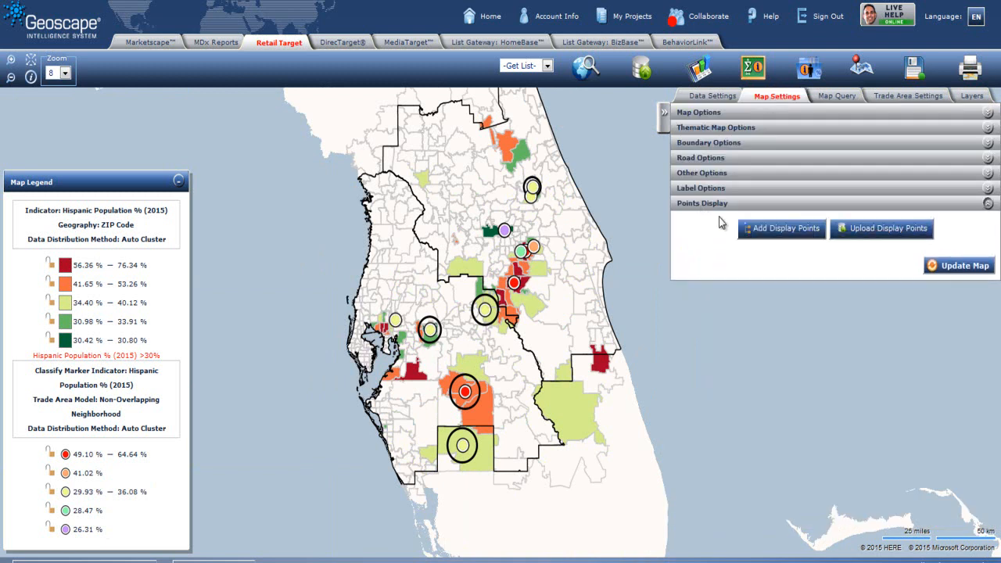
click(776, 230)
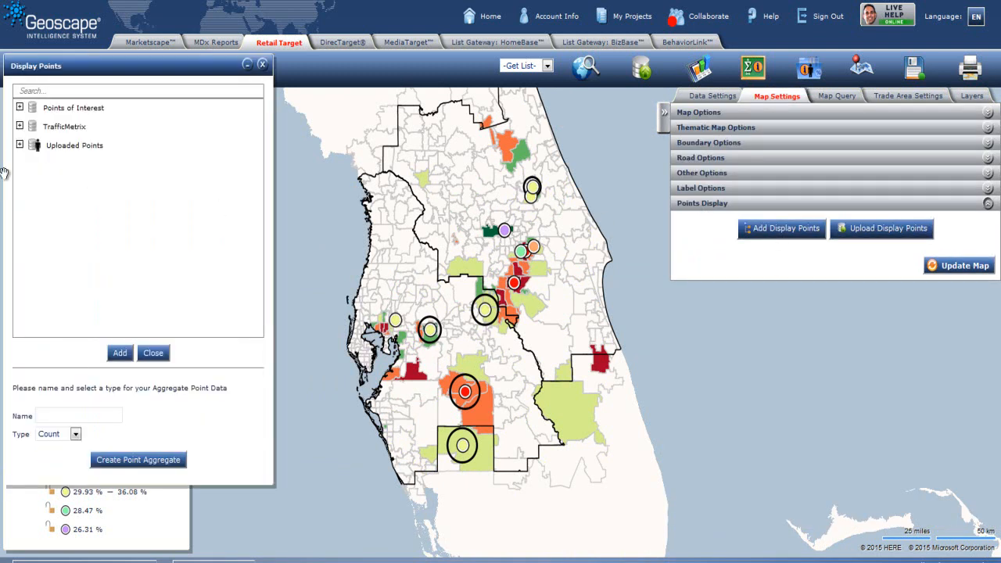
click(20, 108)
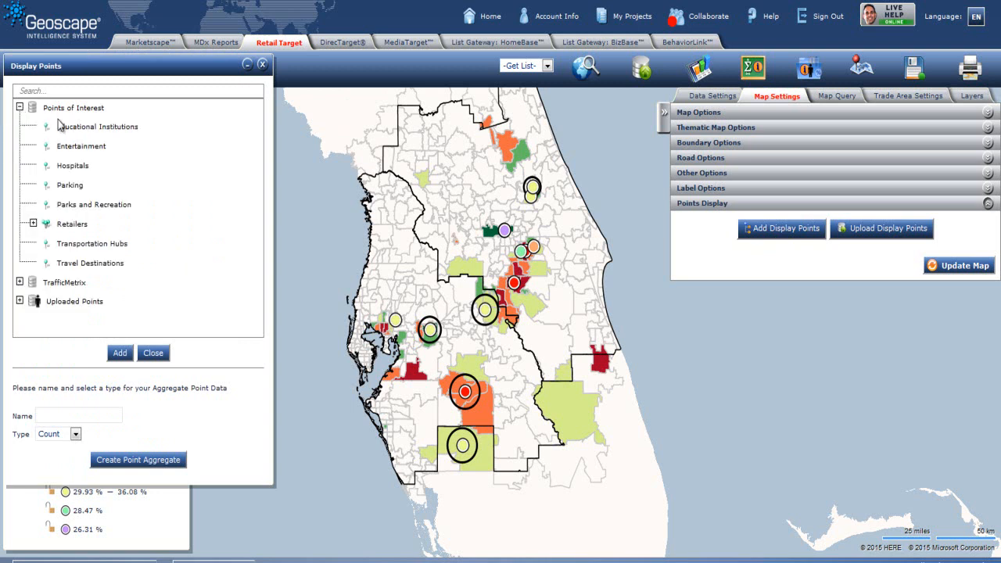
click(33, 223)
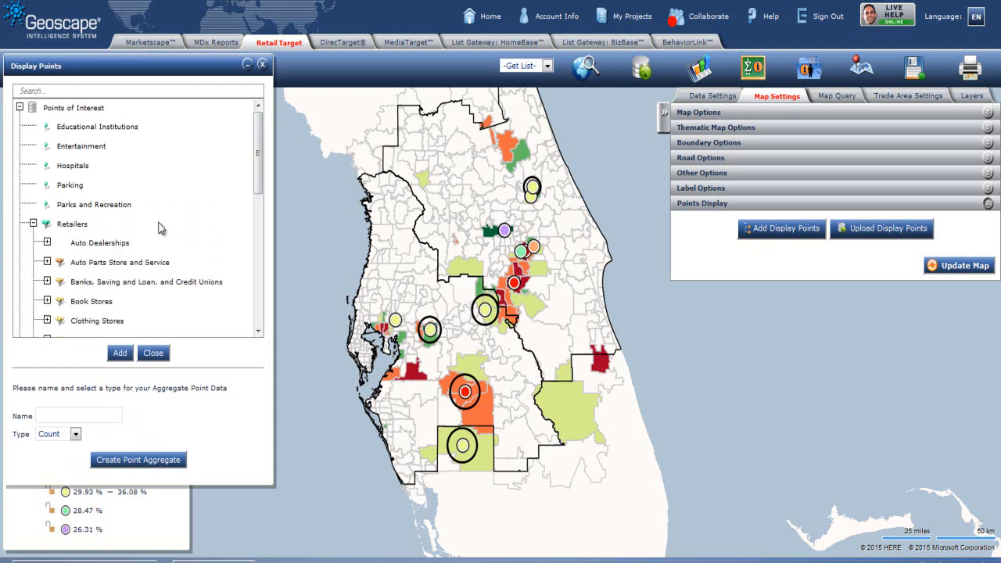
drag(260, 158, 260, 273)
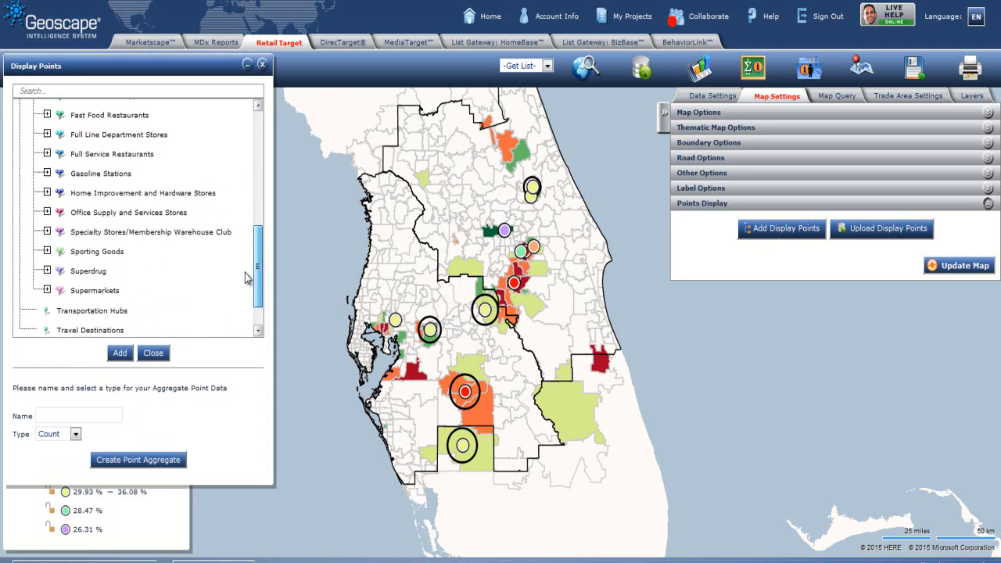
click(47, 290)
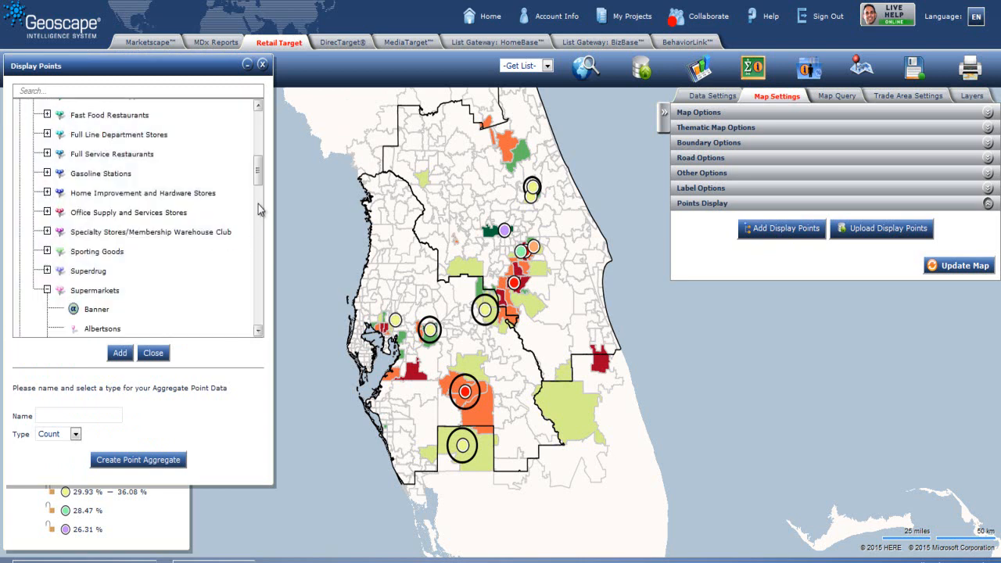
drag(259, 162, 257, 200)
click(97, 192)
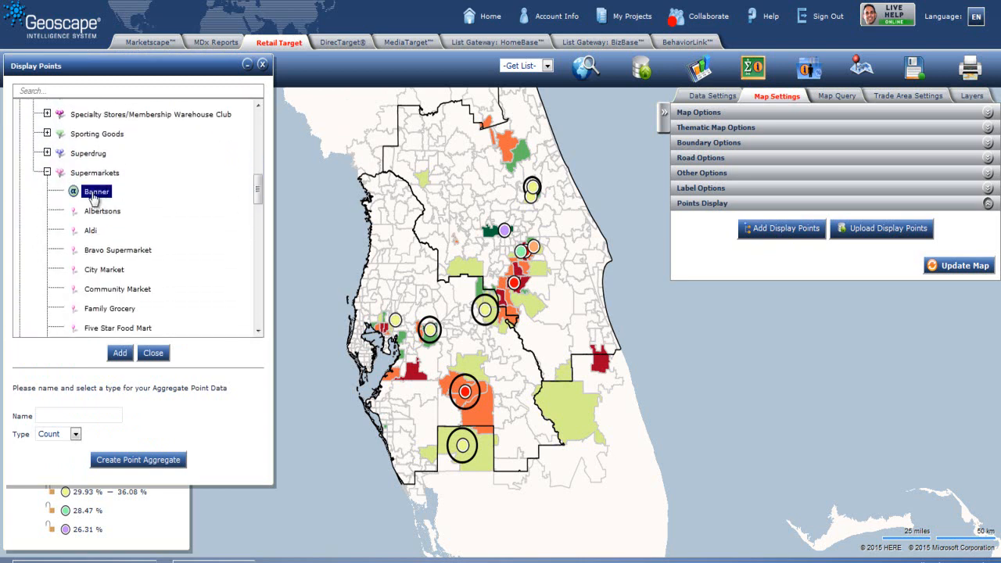
click(262, 65)
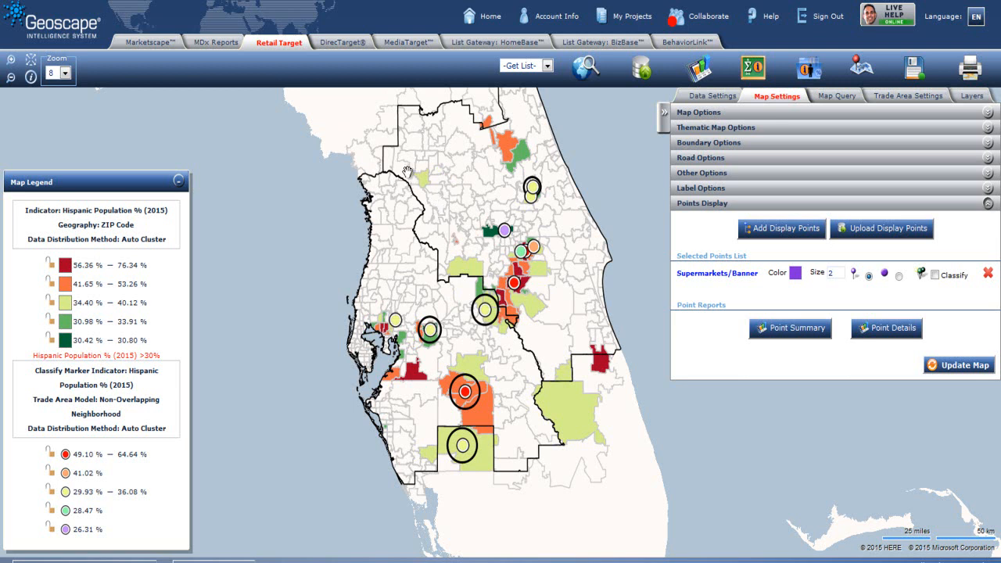
click(935, 274)
Step: Zoom into the Orlando area and open the point details report, sorting it by Site ID
drag(408, 182, 612, 341)
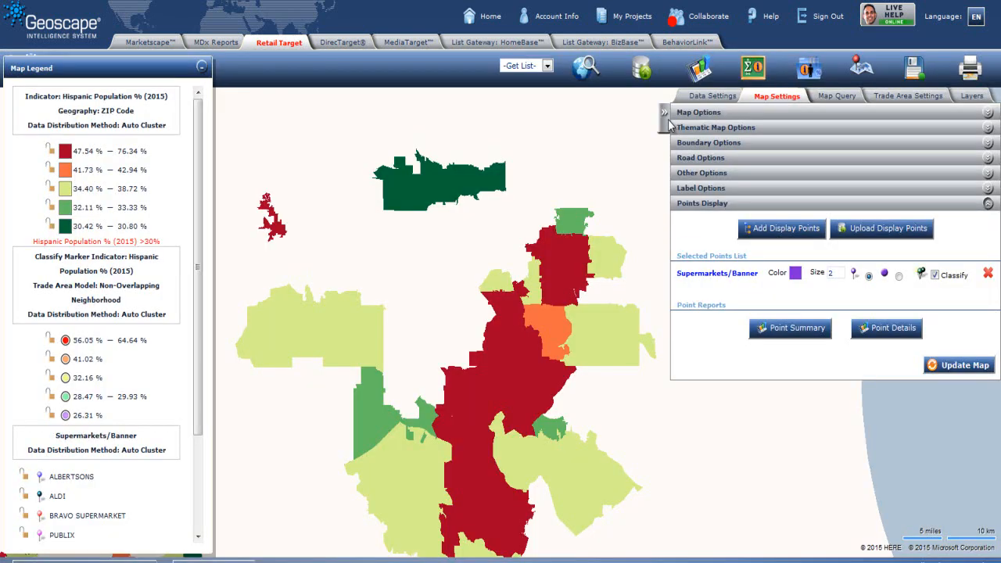
click(666, 121)
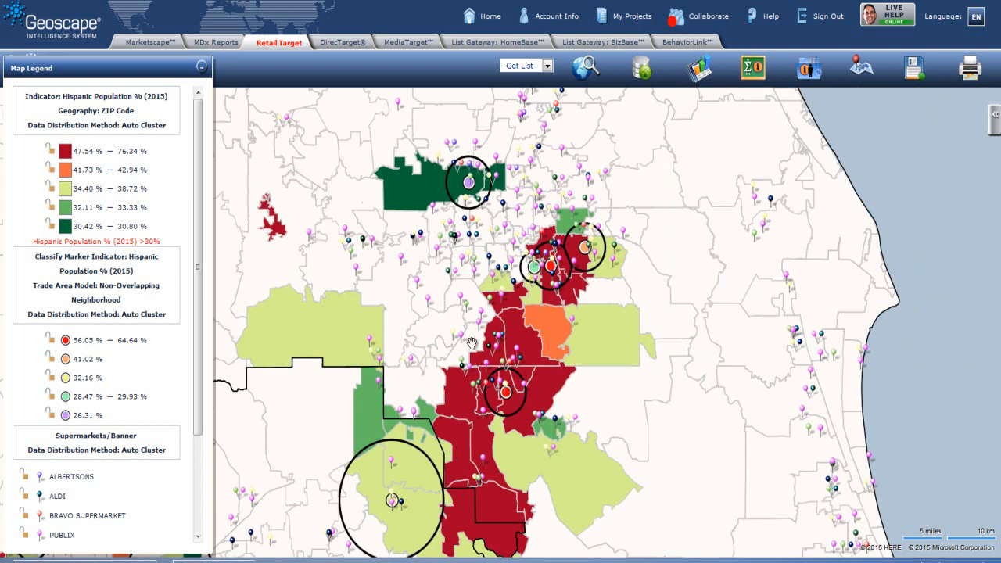
drag(198, 283, 197, 391)
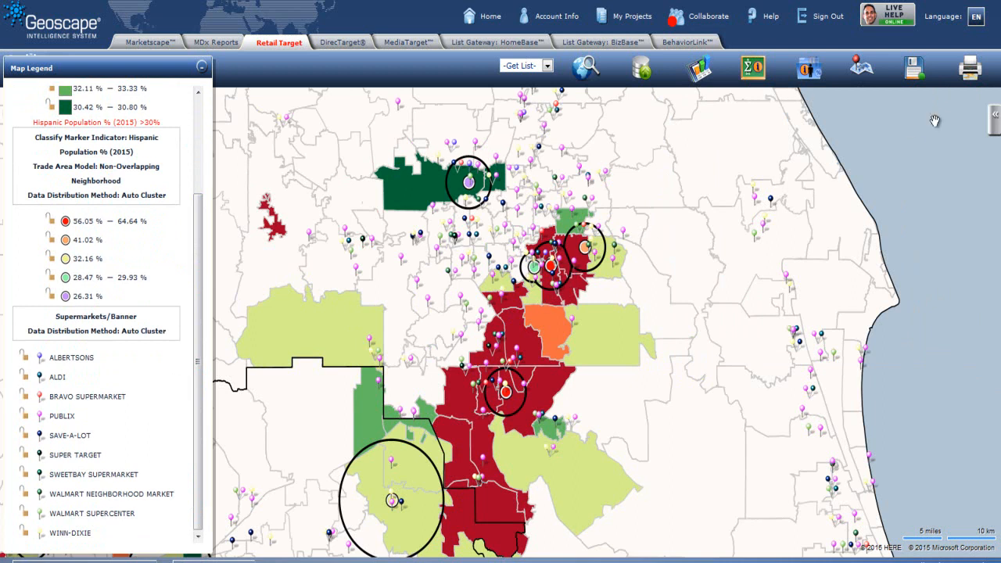
click(994, 115)
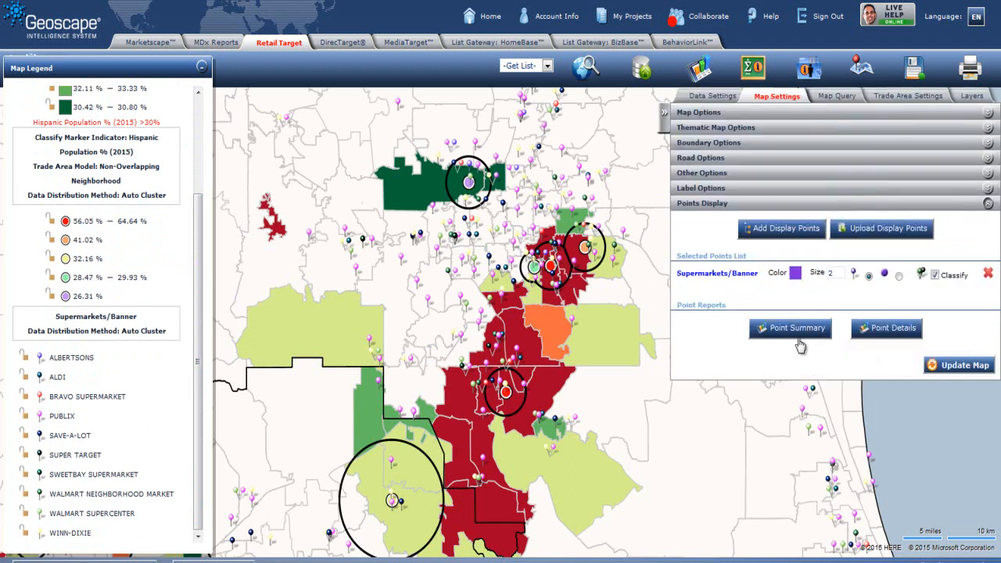
click(894, 328)
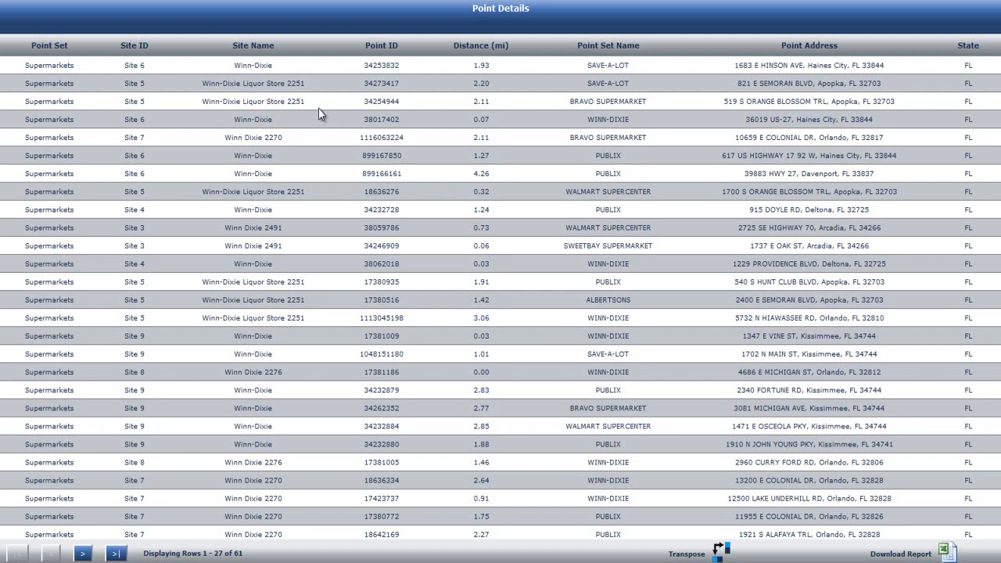
click(136, 47)
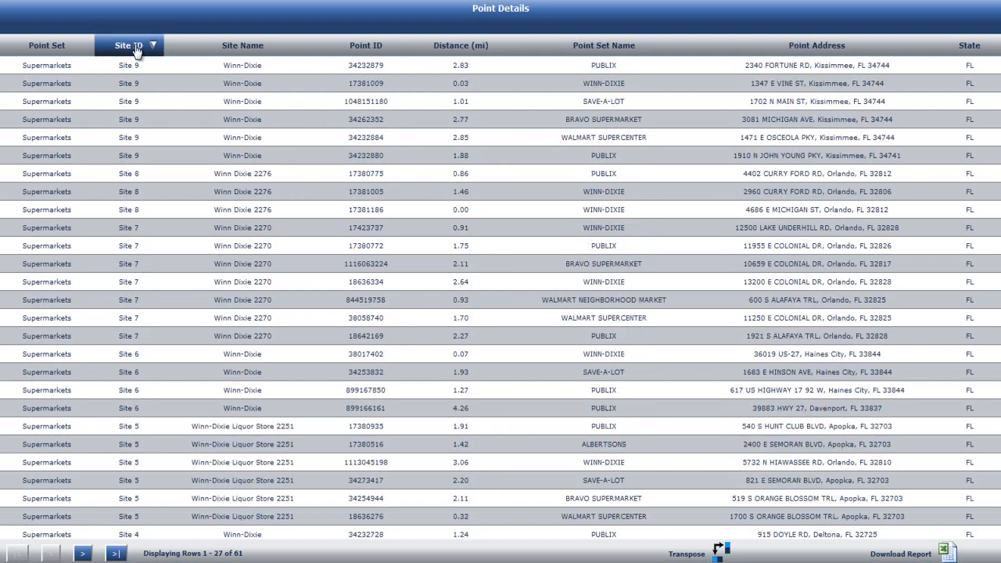
click(133, 45)
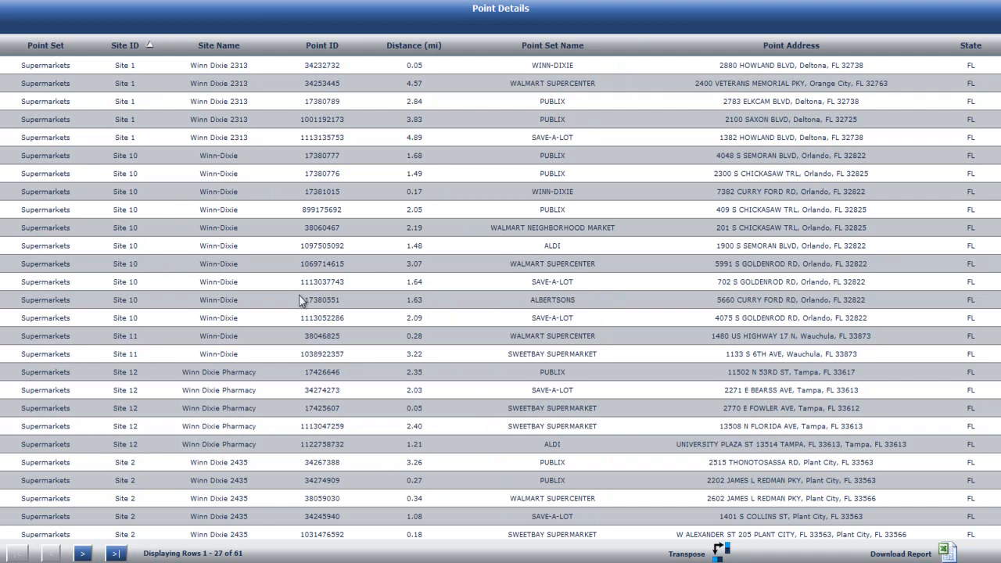
drag(573, 179, 529, 191)
click(573, 220)
click(31, 1)
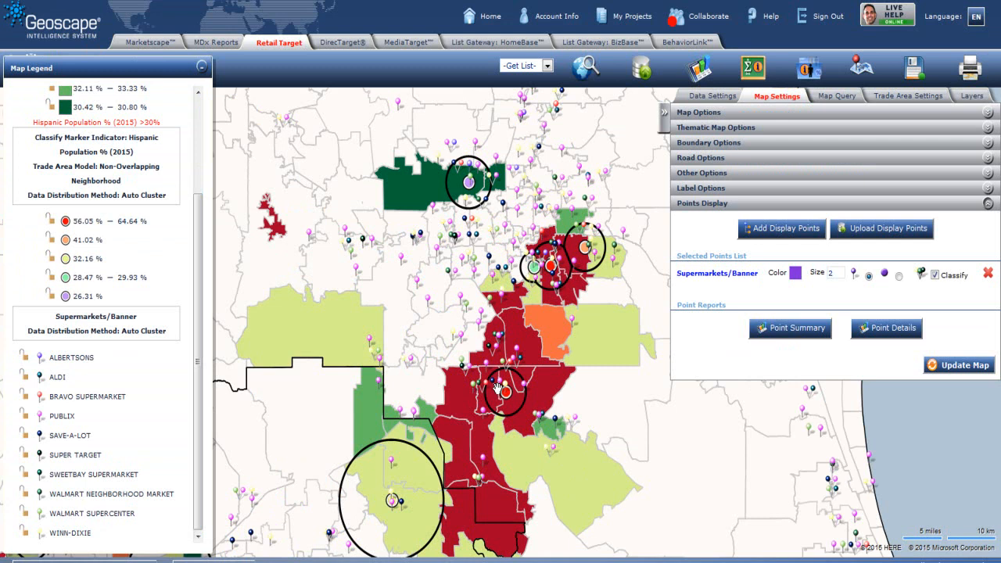
Step: Zoom back out to level 8 and change the trade area type to Overlapping
click(664, 112)
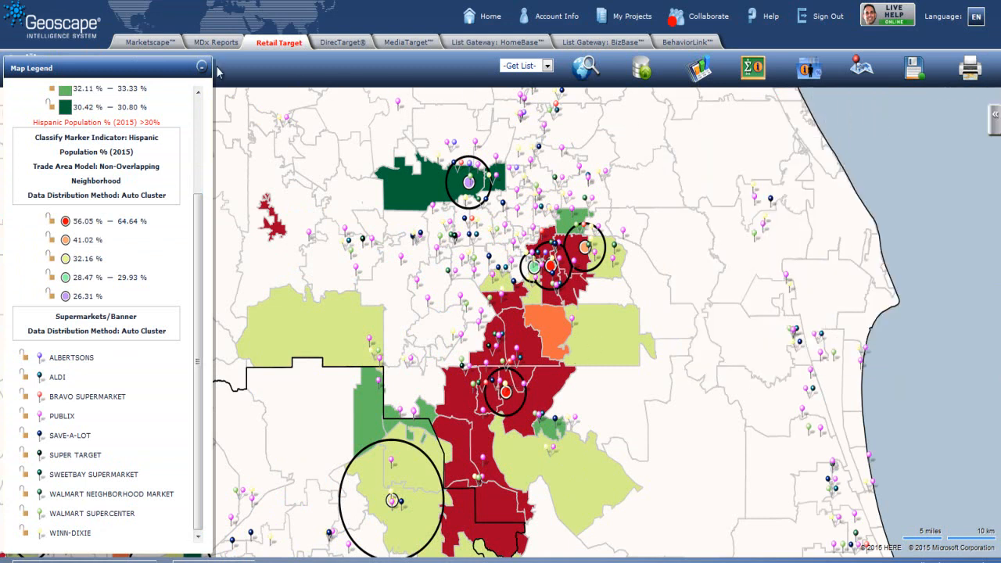
click(203, 68)
click(65, 73)
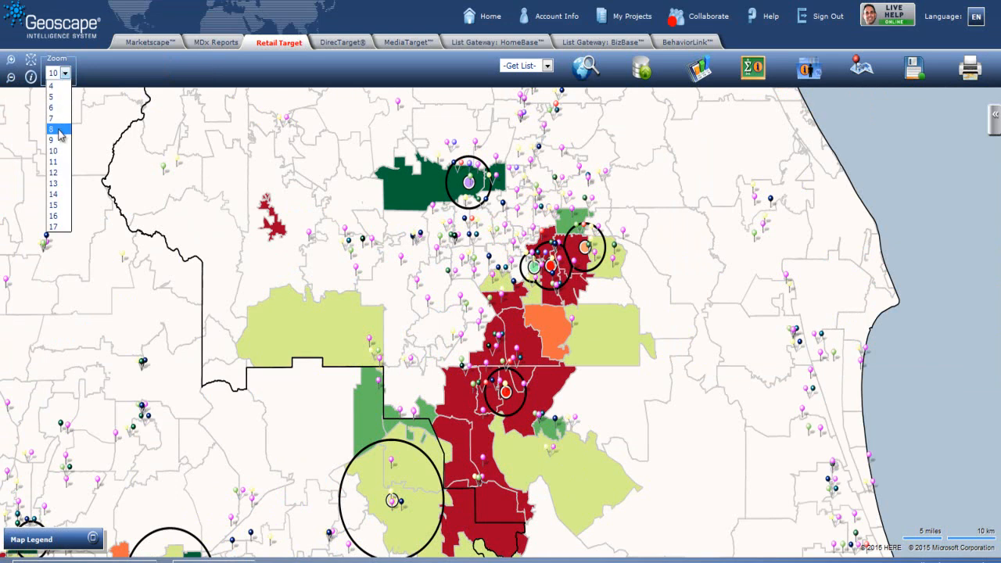
click(62, 133)
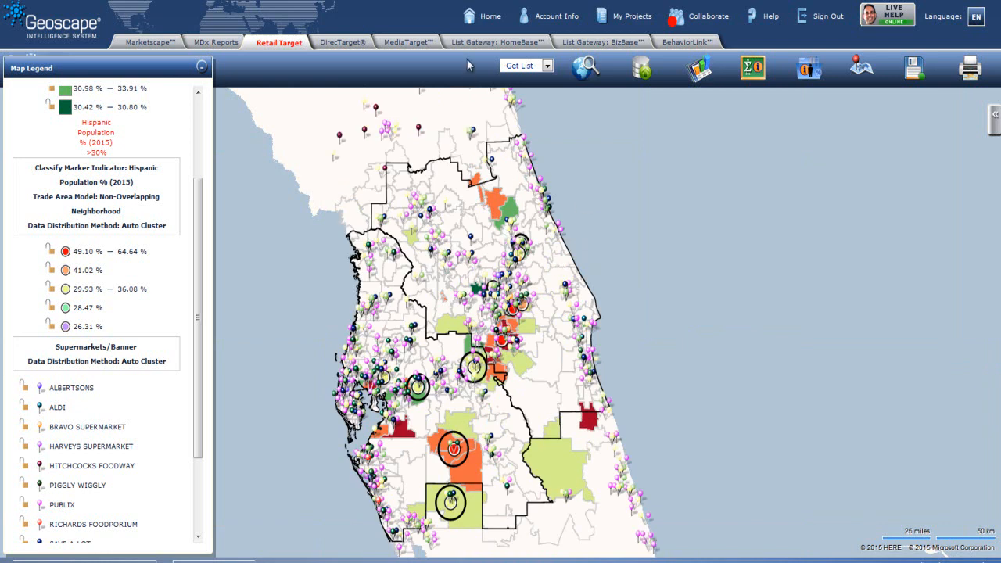
click(996, 117)
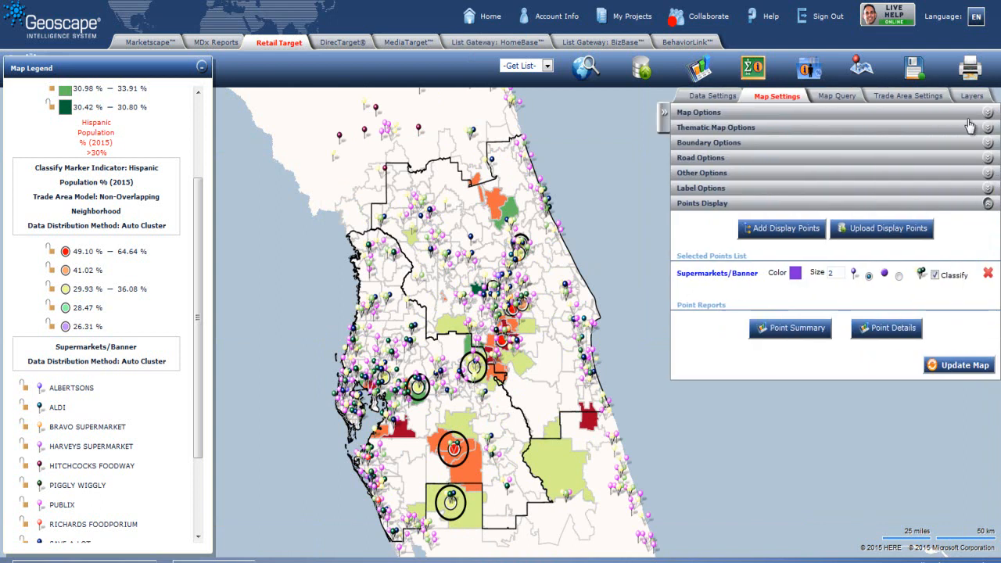
click(907, 97)
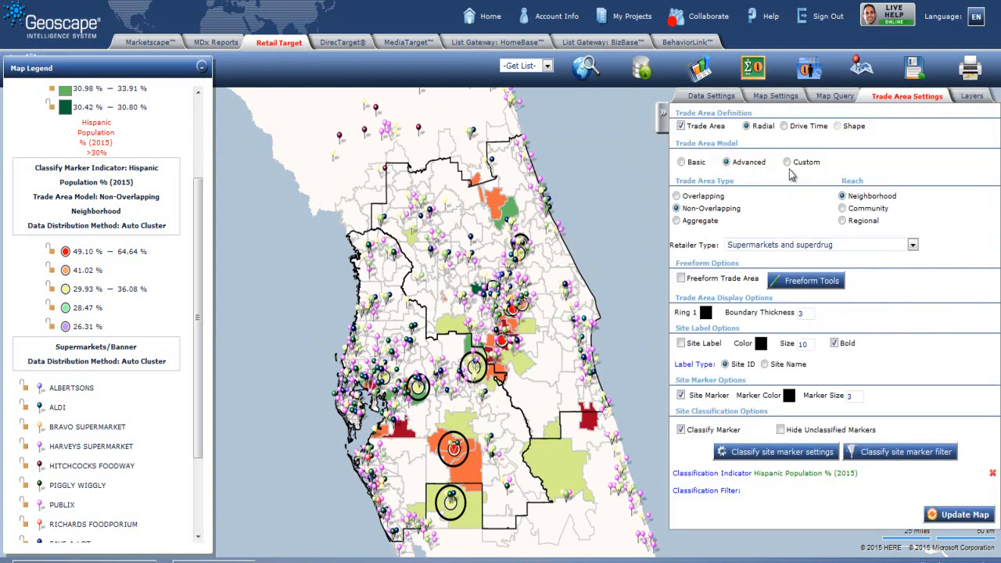
click(676, 221)
Step: Remove the Supermarkets Banner display points and update the map
click(776, 97)
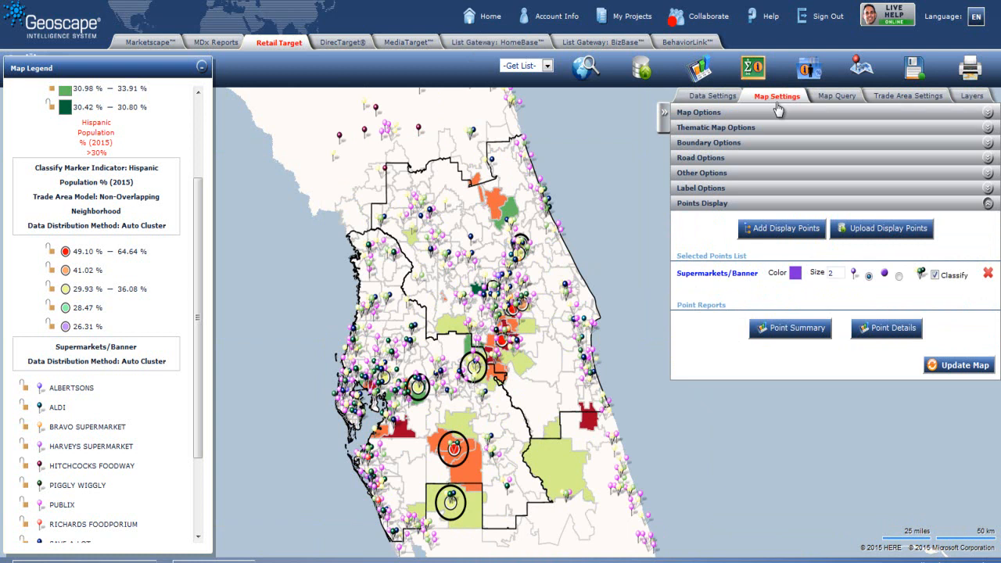
click(987, 273)
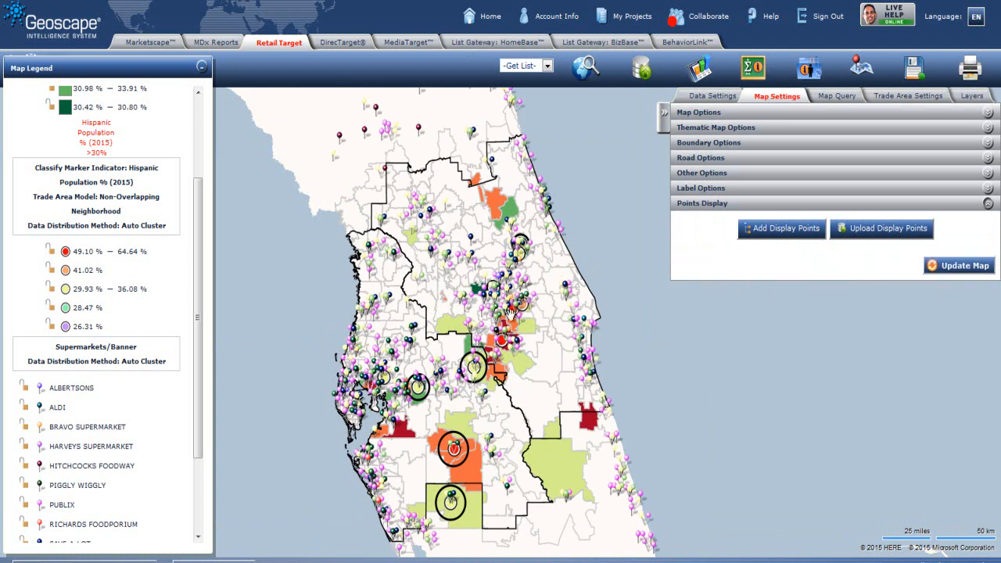
click(960, 266)
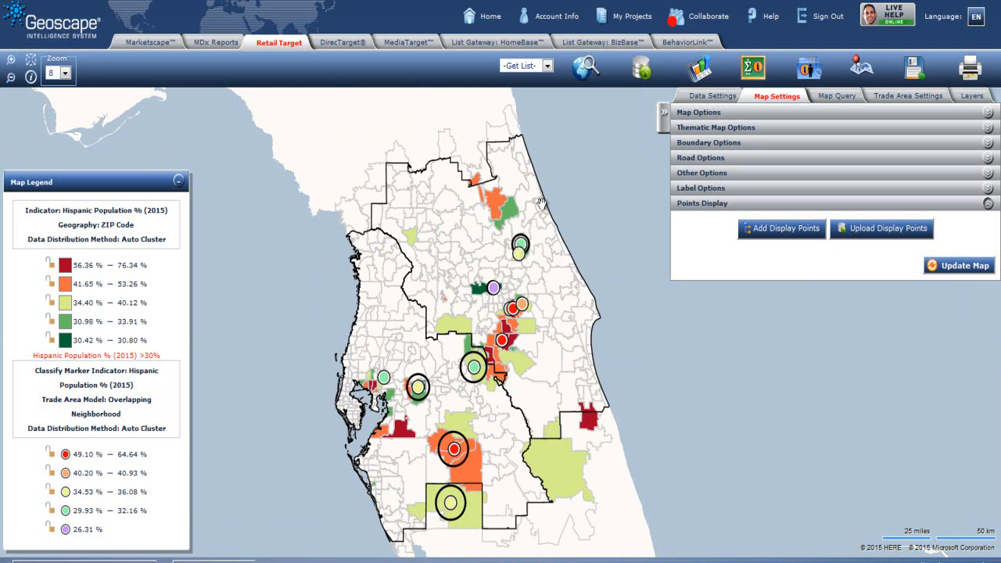
Step: Start building a Consumer list from the mapped geographies
click(548, 68)
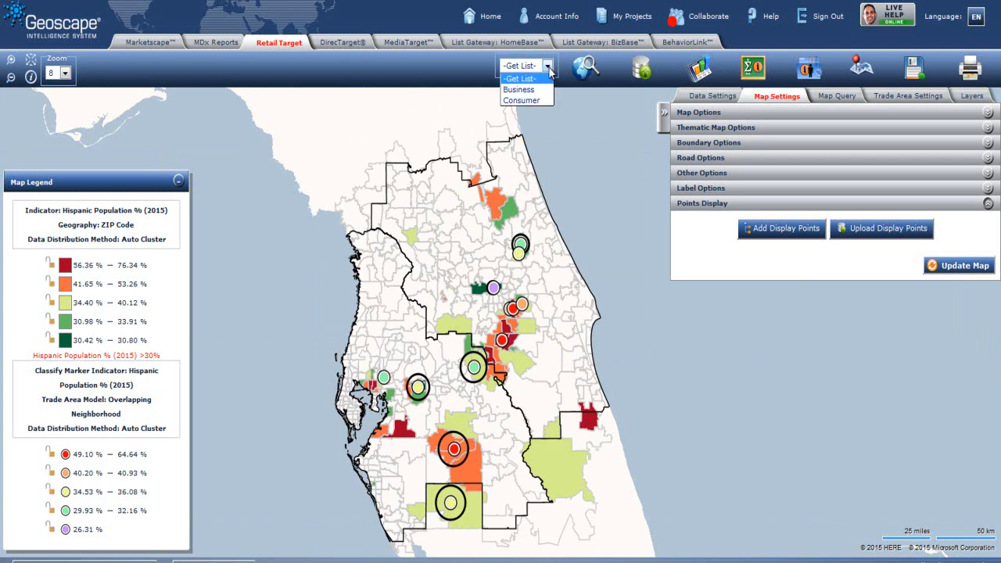
click(539, 100)
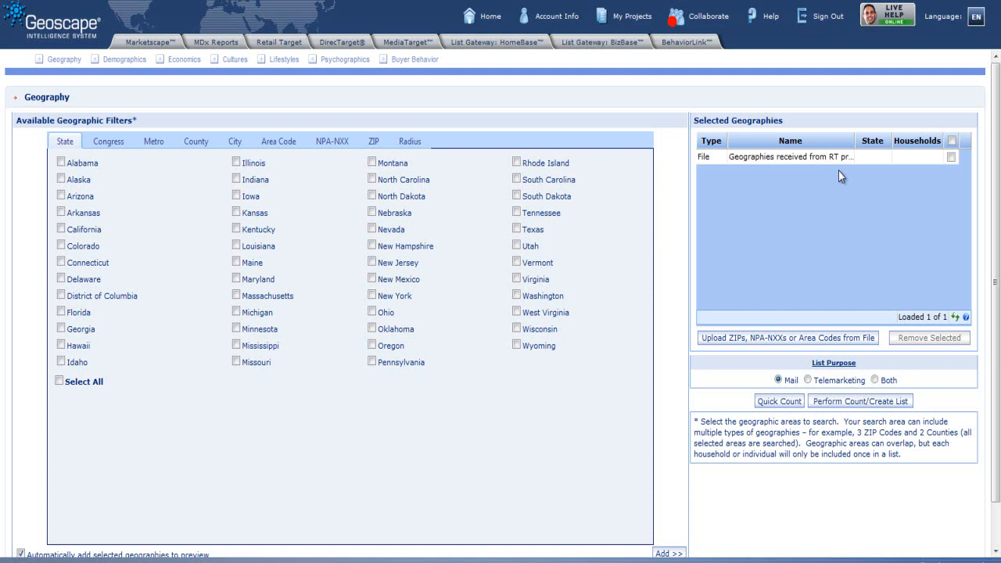
Step: Add a Hispanic cultural background filter to the consumer list and submit the count query
click(242, 66)
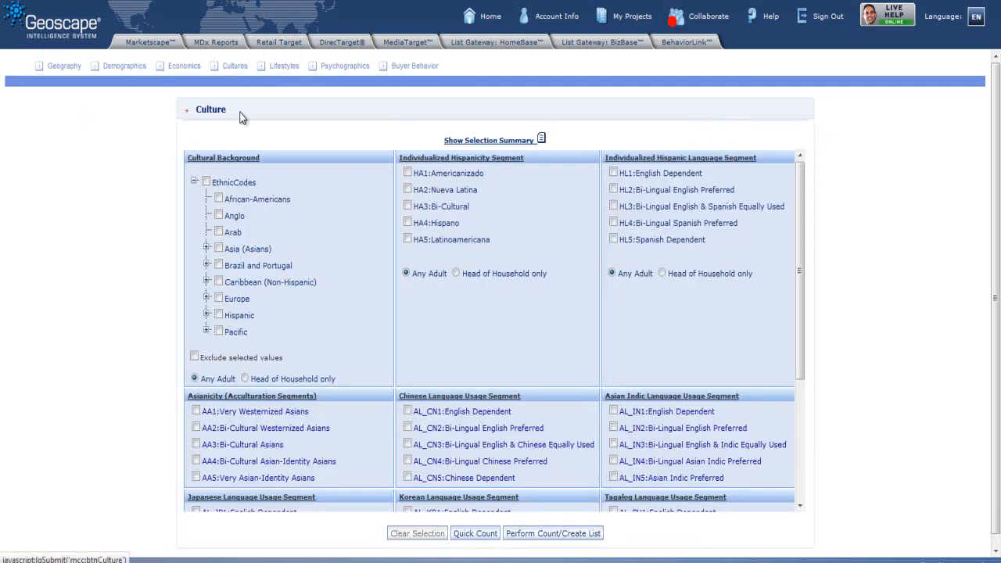
mouse_move(242, 161)
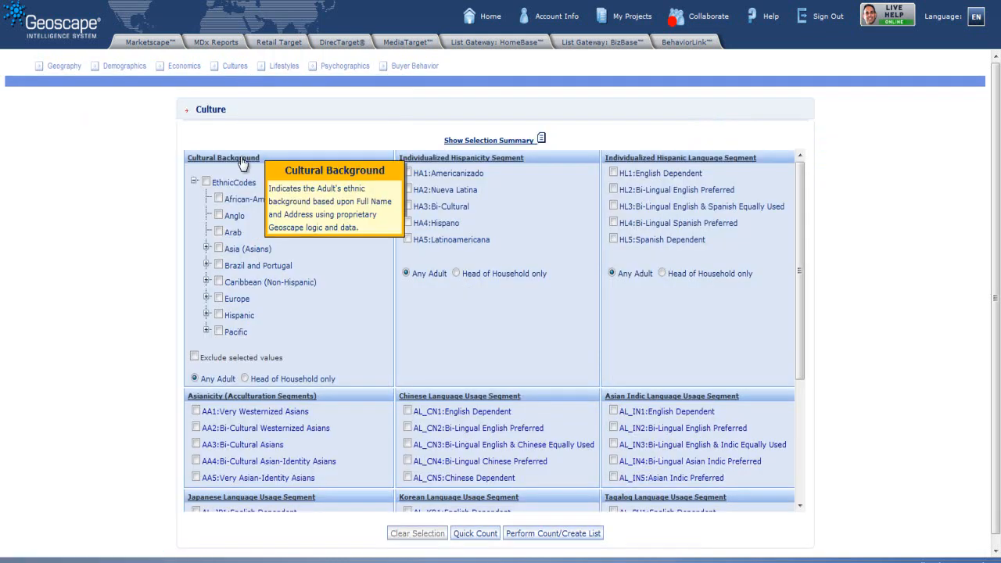
click(219, 315)
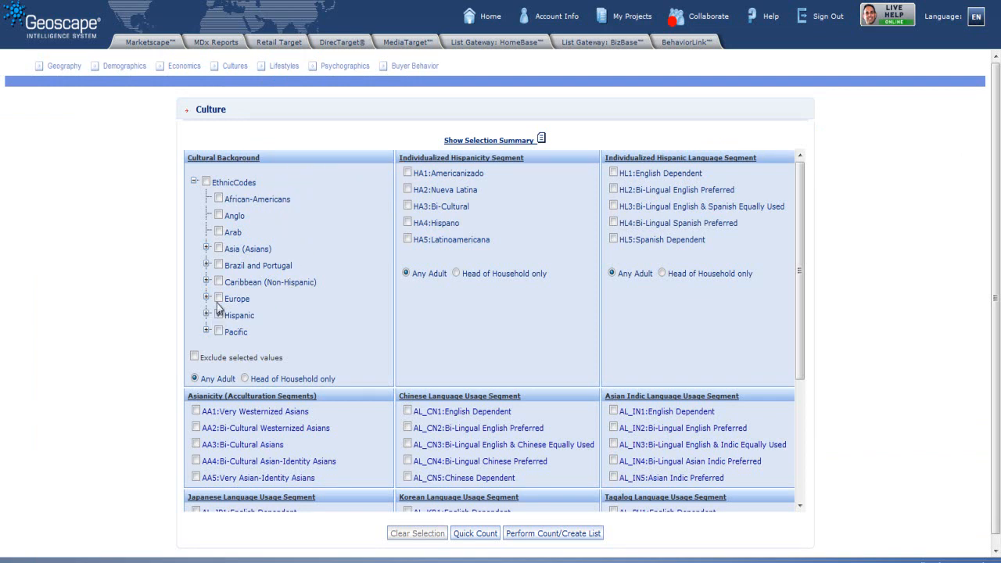
click(484, 534)
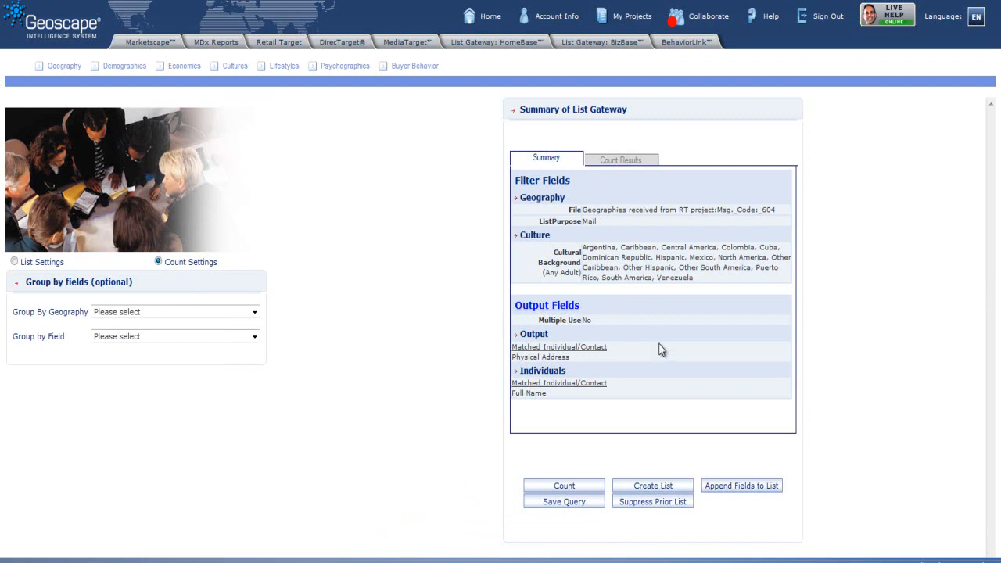
click(570, 487)
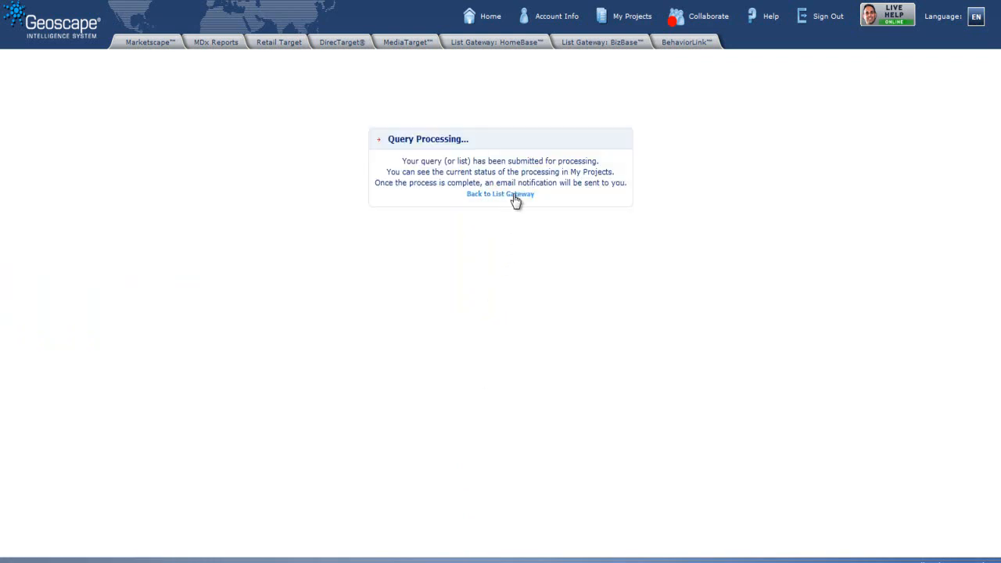
click(510, 195)
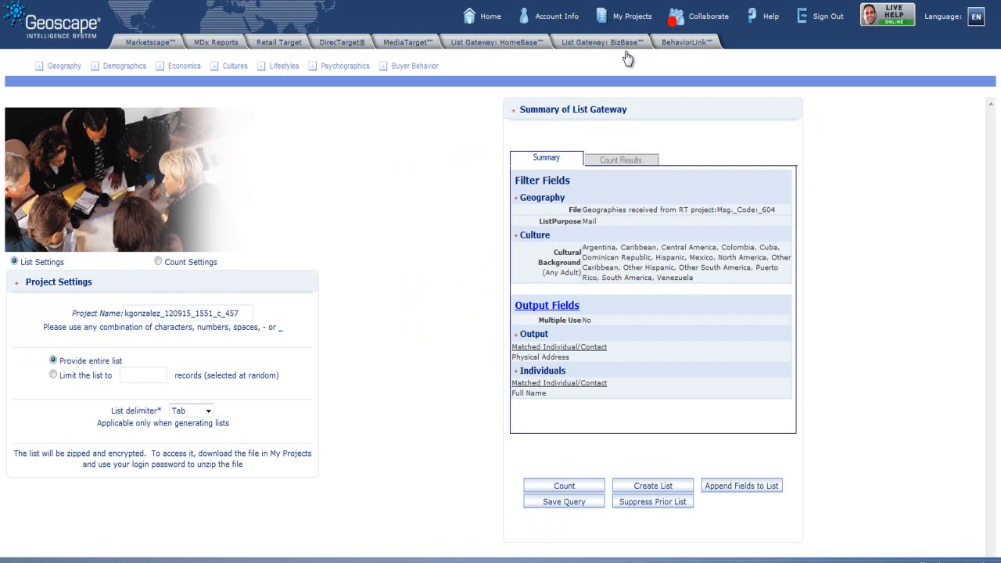
Step: Upload Tampa_Orlando_List.xlsx into the DirecTarget file processing wizard
click(631, 23)
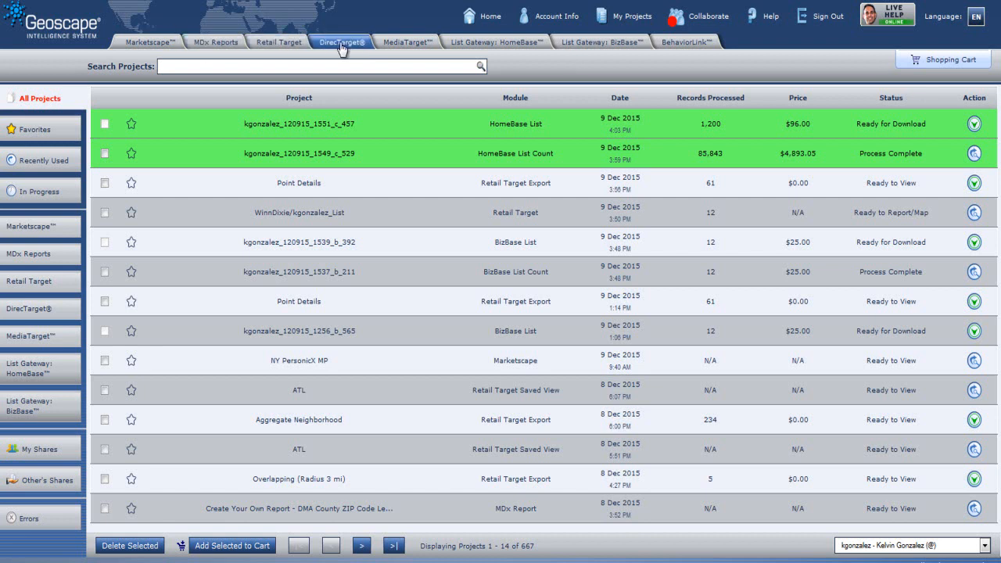
click(341, 45)
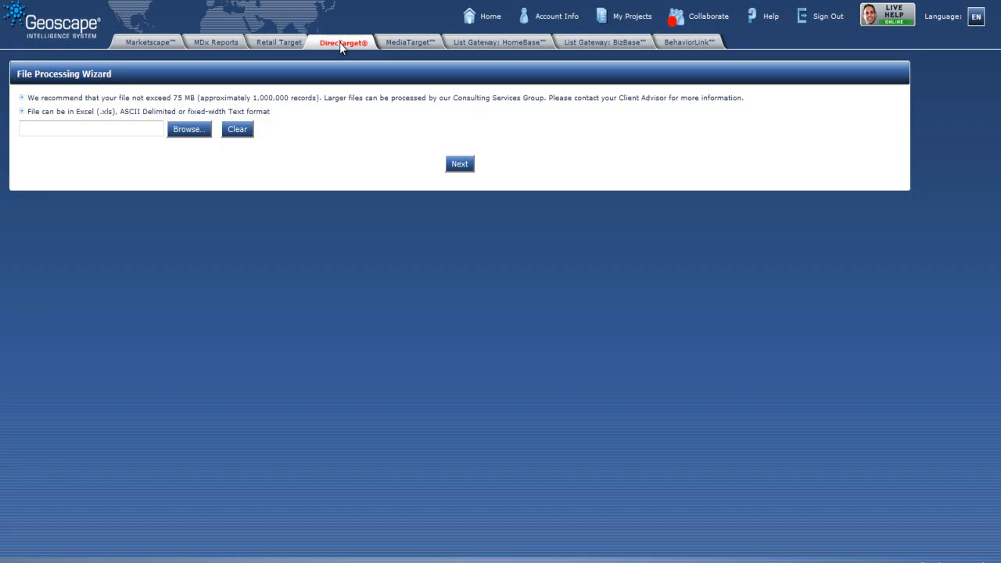
click(141, 132)
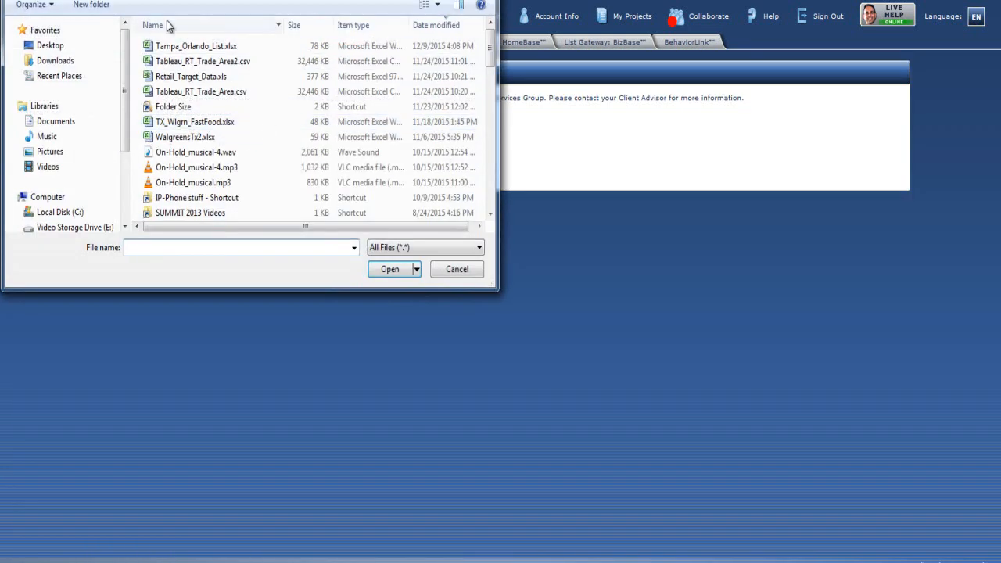
click(180, 49)
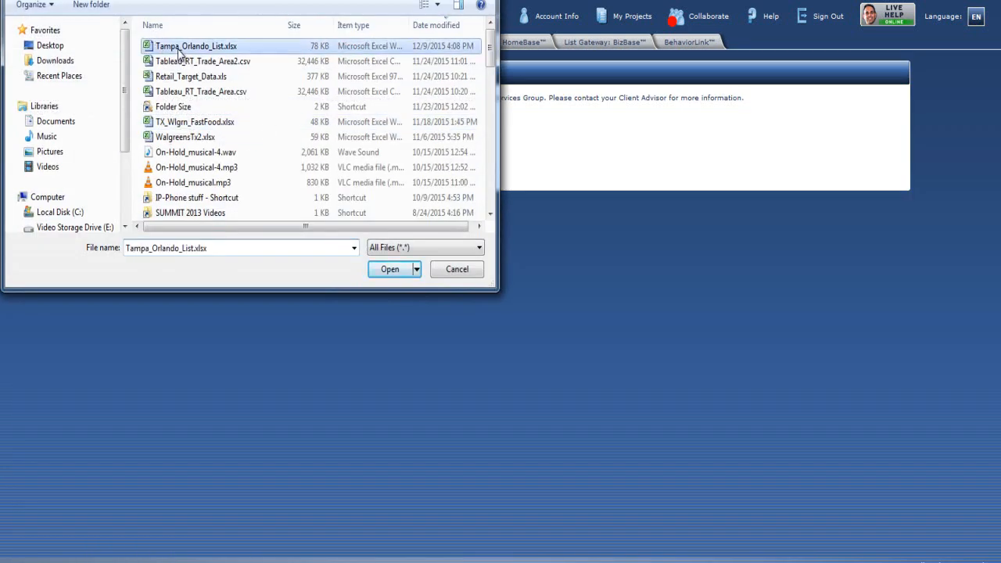
click(393, 272)
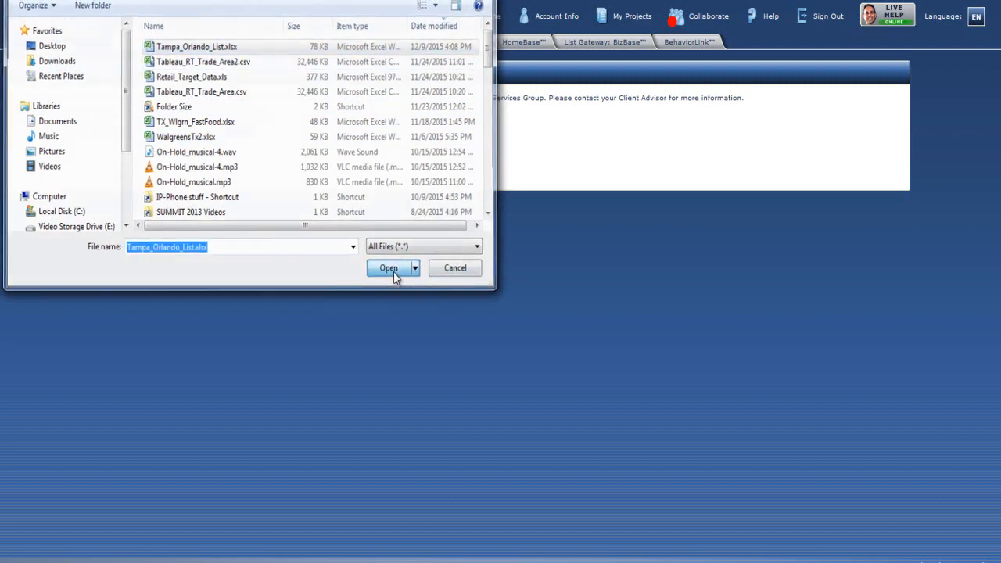
click(460, 164)
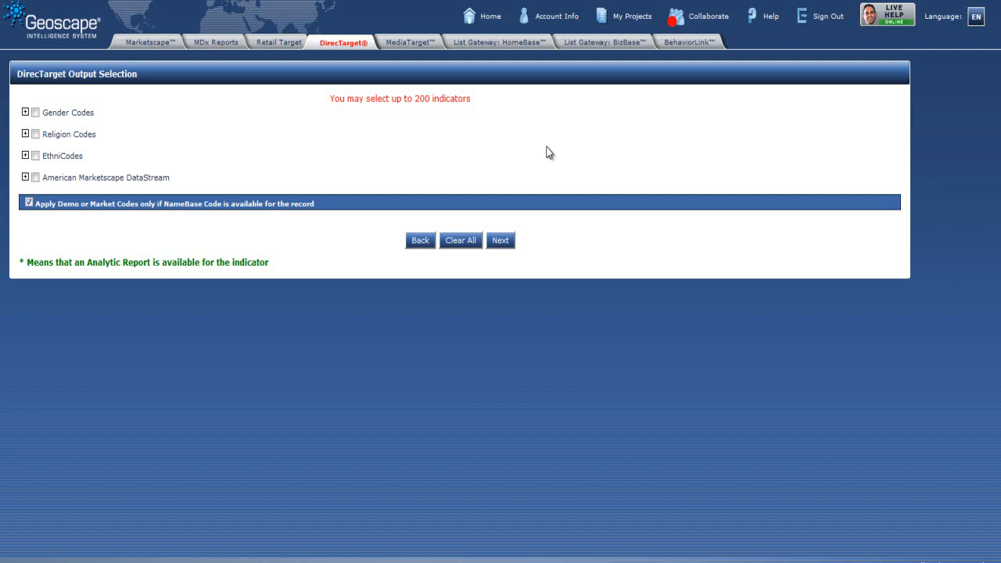
Step: Select the Hispanic EthniCodes group, including all its countries, as output indicators
click(25, 156)
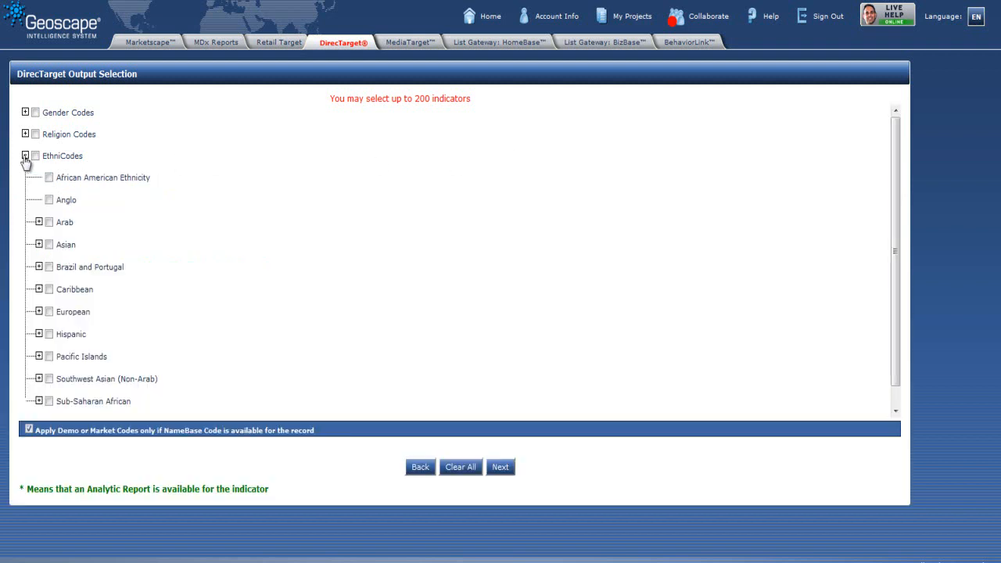
click(38, 334)
scroll(309, 242, down, 3)
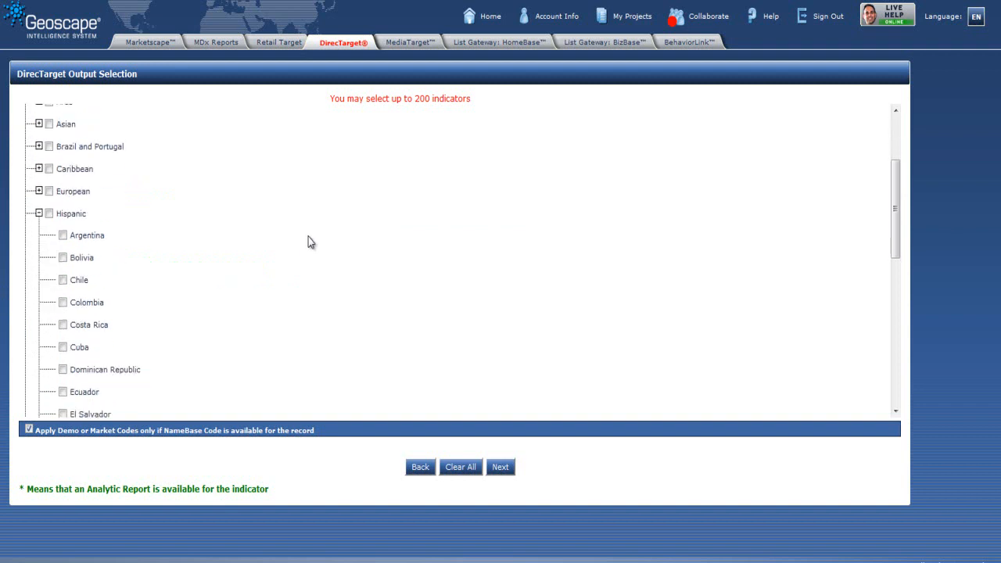
click(48, 214)
scroll(173, 216, down, 3)
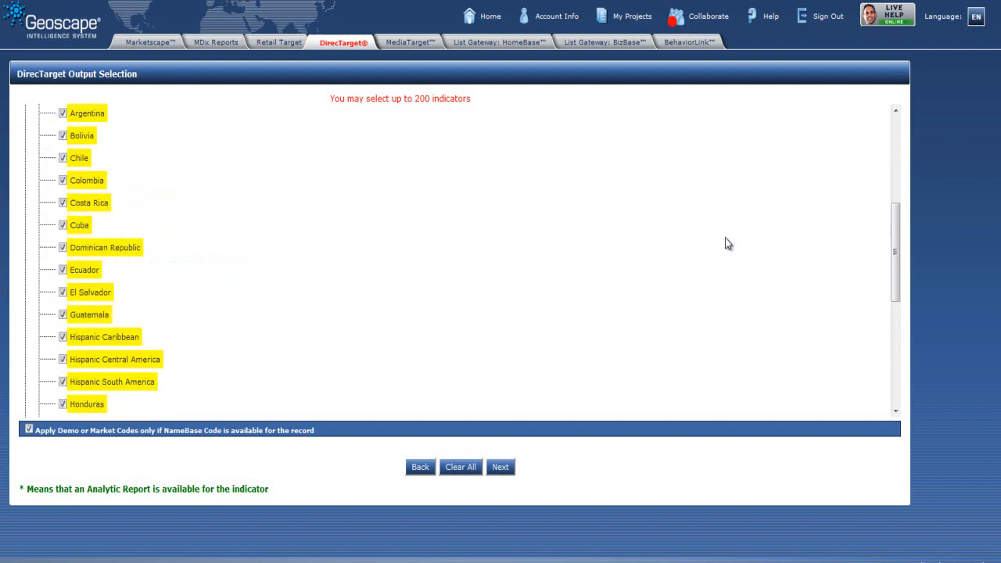
drag(895, 230, 888, 144)
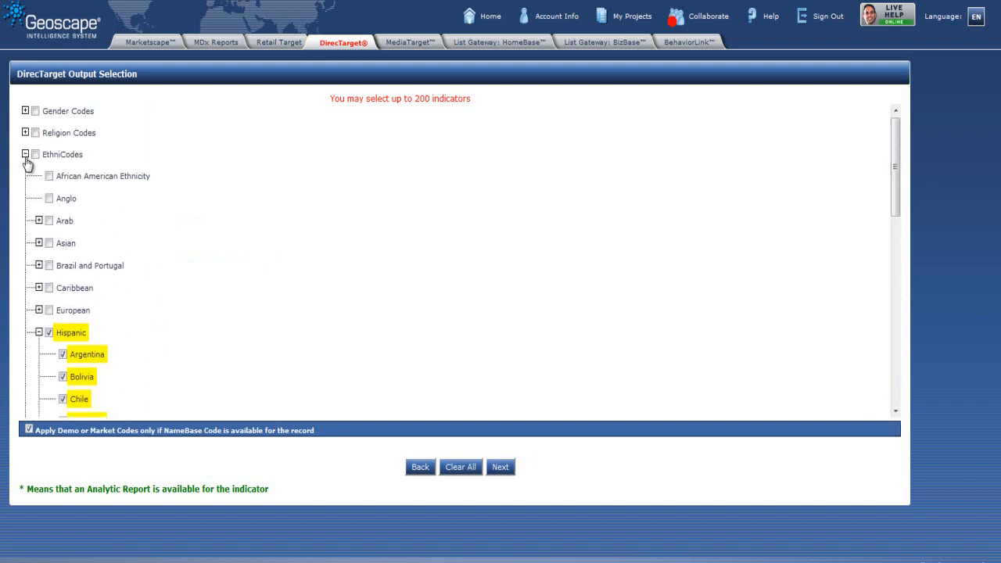
click(25, 155)
Step: Also select the Individualized Hispanicity Segment indicator under CultureCode Hispanicity, then continue
click(25, 177)
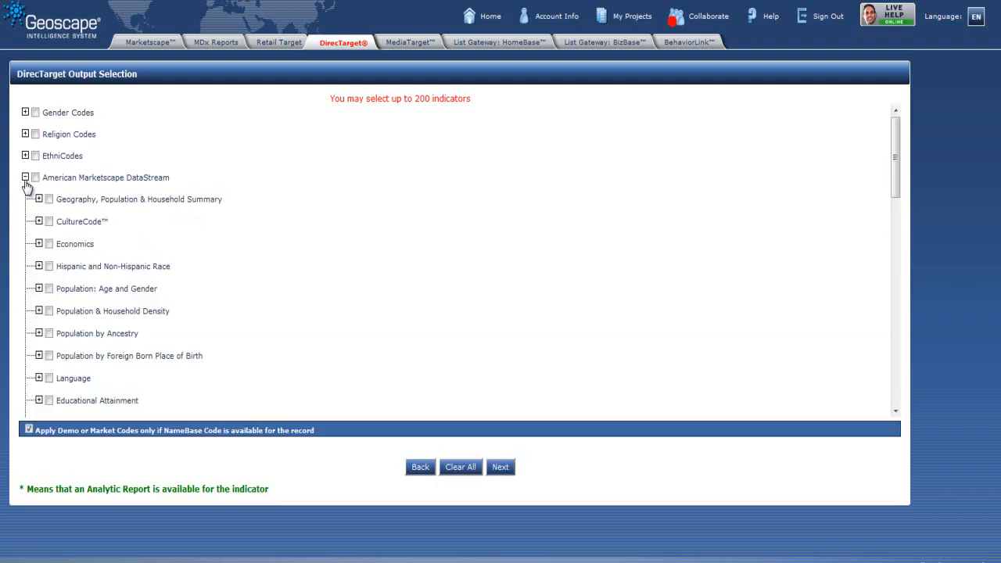
click(39, 221)
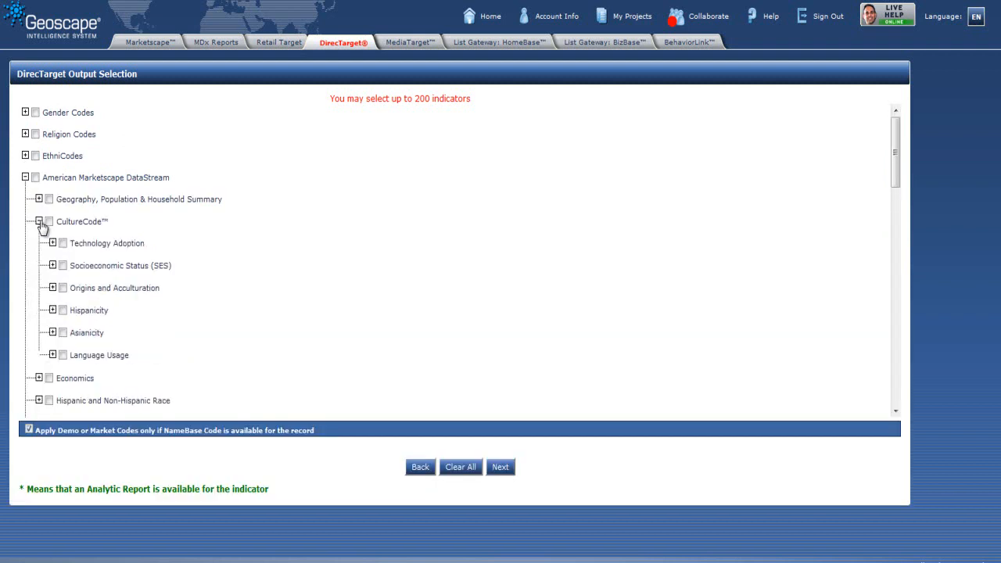
click(52, 310)
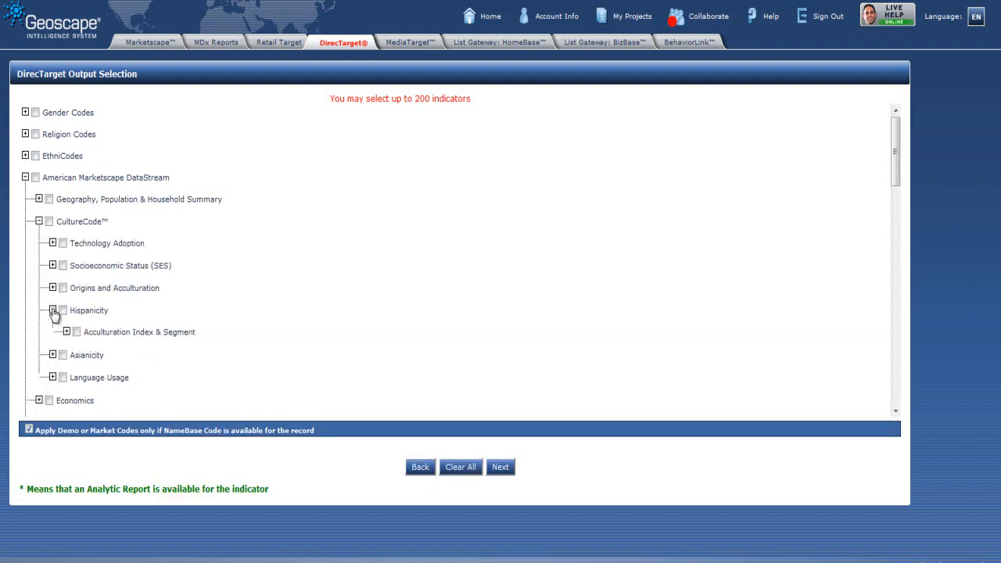
click(66, 332)
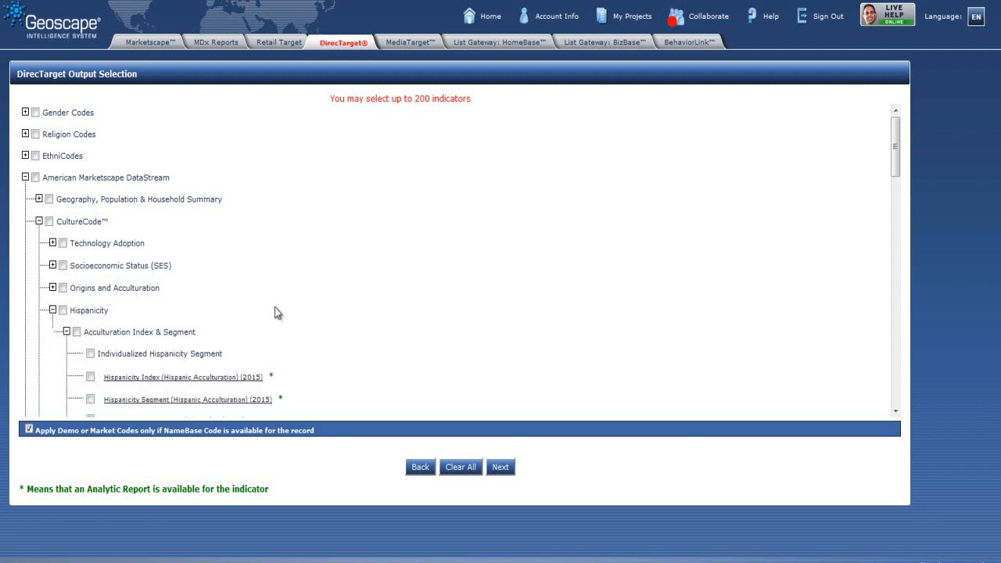
drag(900, 133, 897, 154)
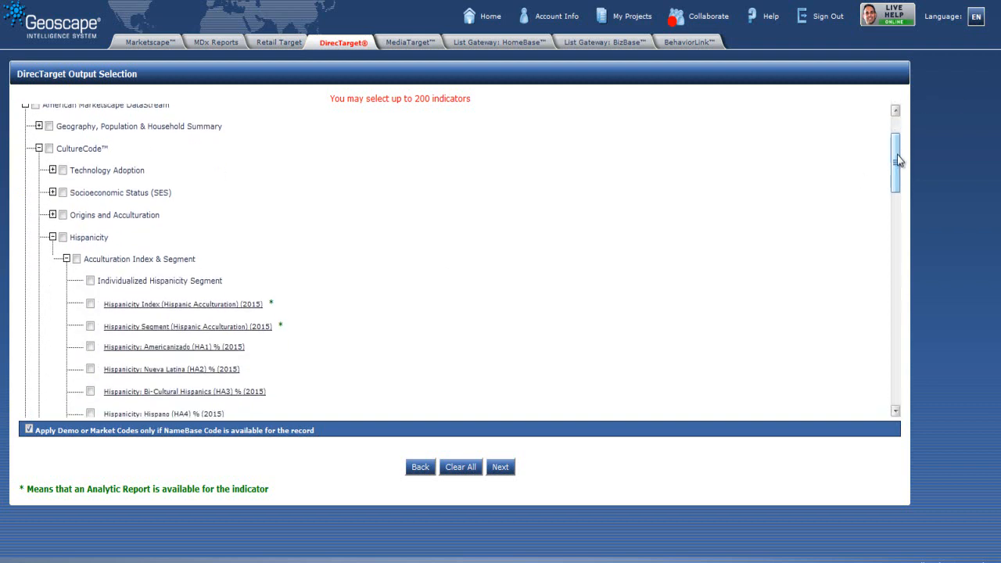
click(90, 281)
scroll(443, 265, down, 1)
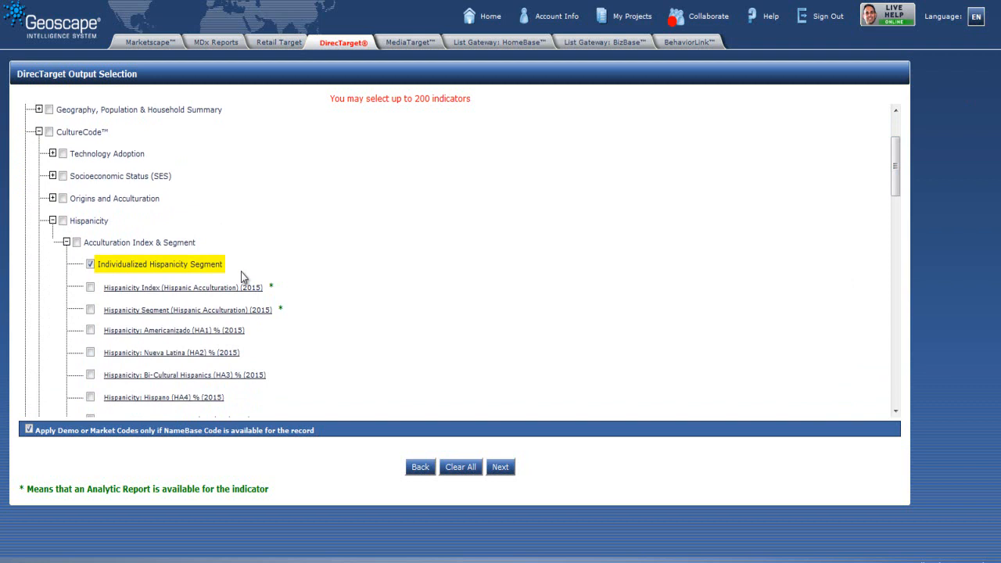
click(52, 221)
click(38, 132)
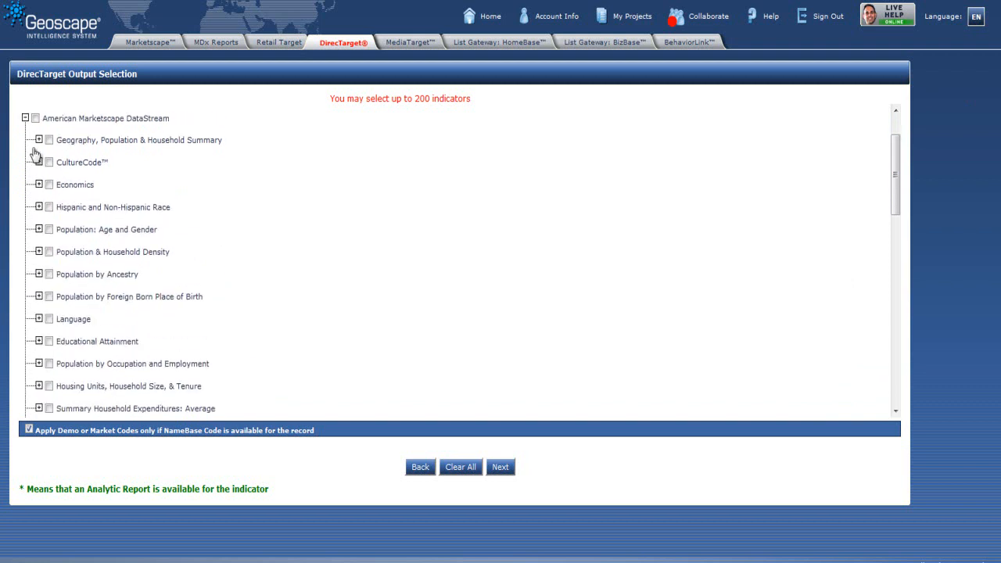
scroll(34, 154, up, 3)
click(25, 156)
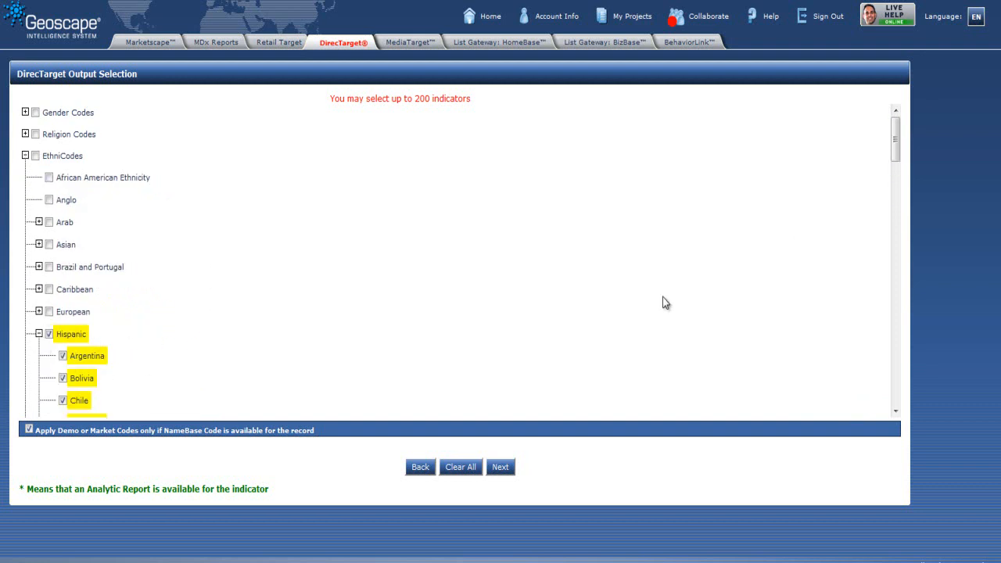
drag(895, 147, 895, 172)
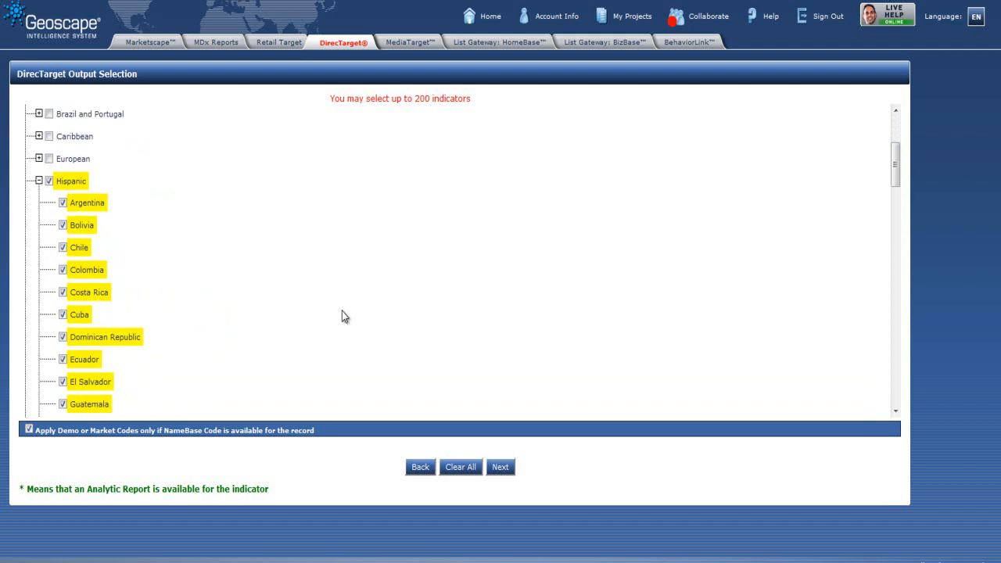
click(500, 468)
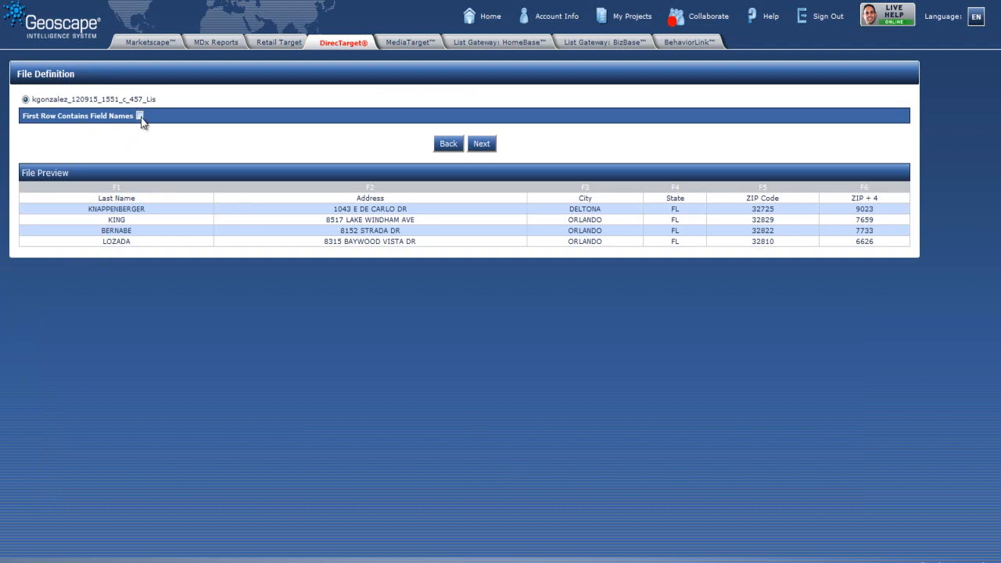
Step: Mark the file's first row as containing field names and continue
drag(135, 200, 92, 199)
drag(385, 199, 347, 203)
click(394, 195)
click(140, 117)
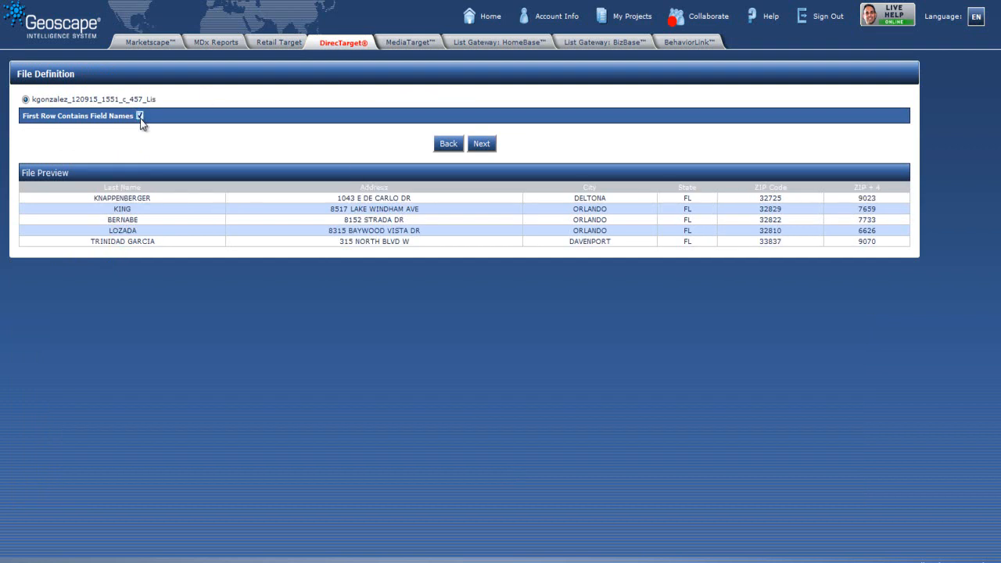
click(482, 145)
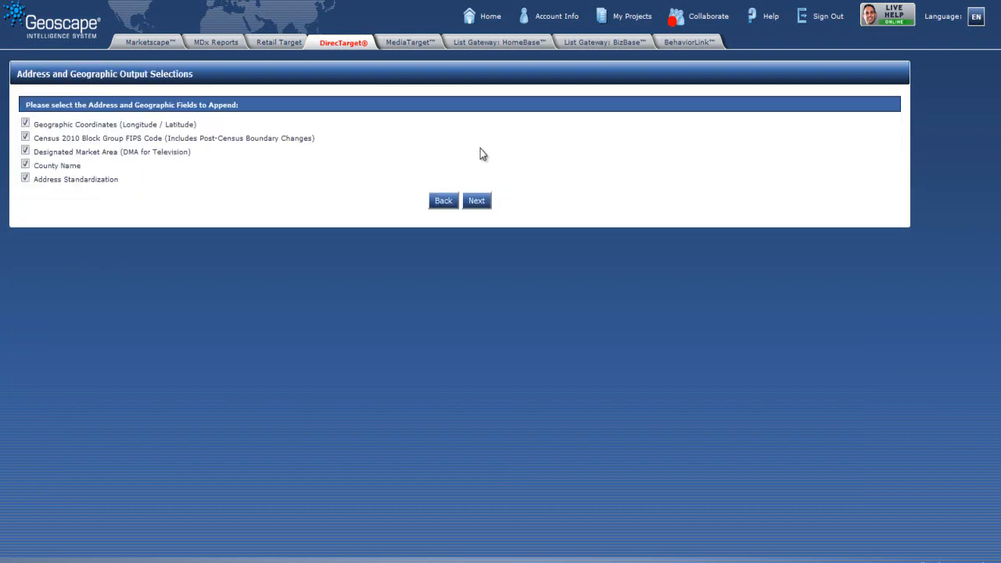
Step: Uncheck all five address and geographic fields to append and continue
click(25, 123)
click(25, 137)
click(25, 151)
click(25, 165)
click(26, 179)
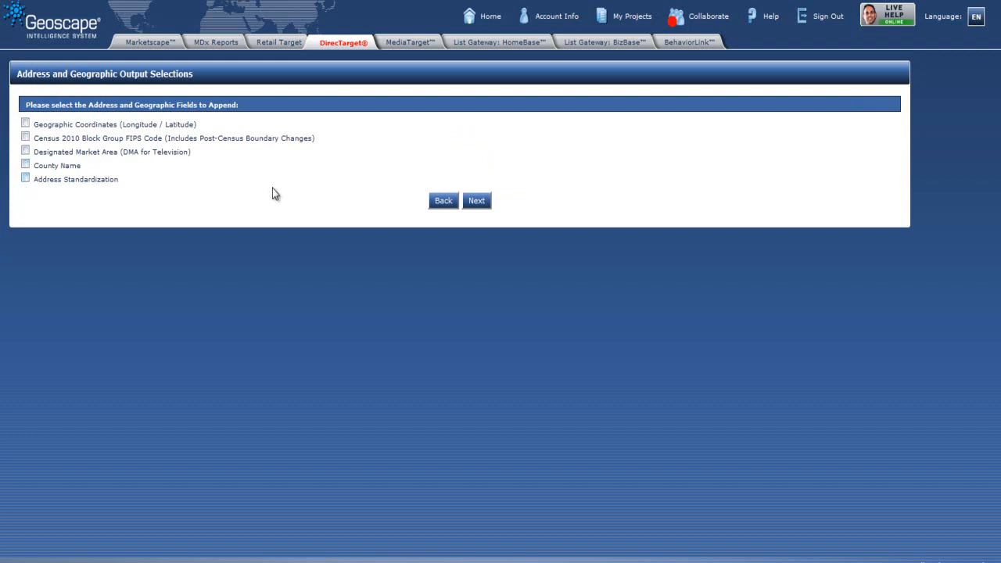
click(476, 200)
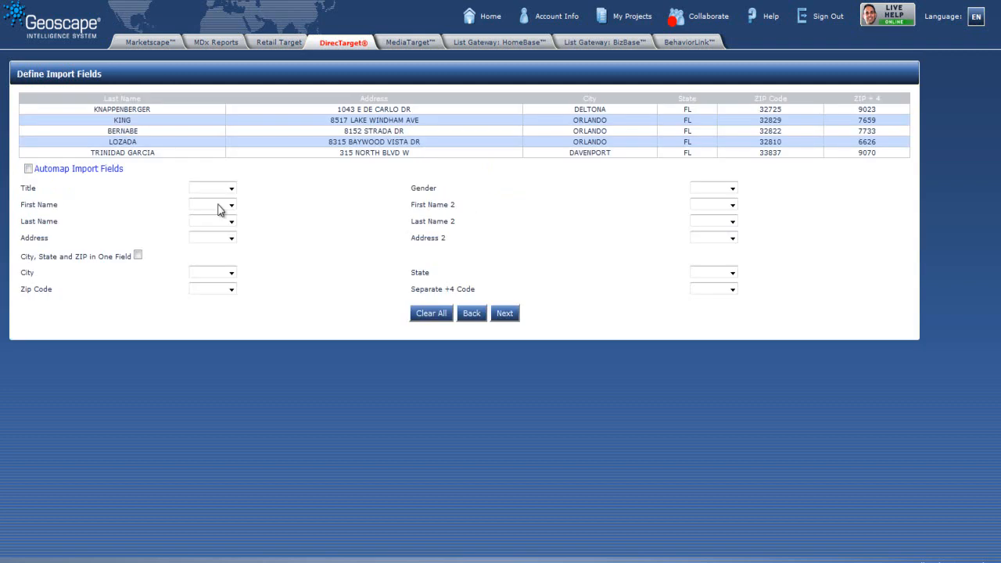
Step: Automap the import fields and continue to the file summary
click(29, 168)
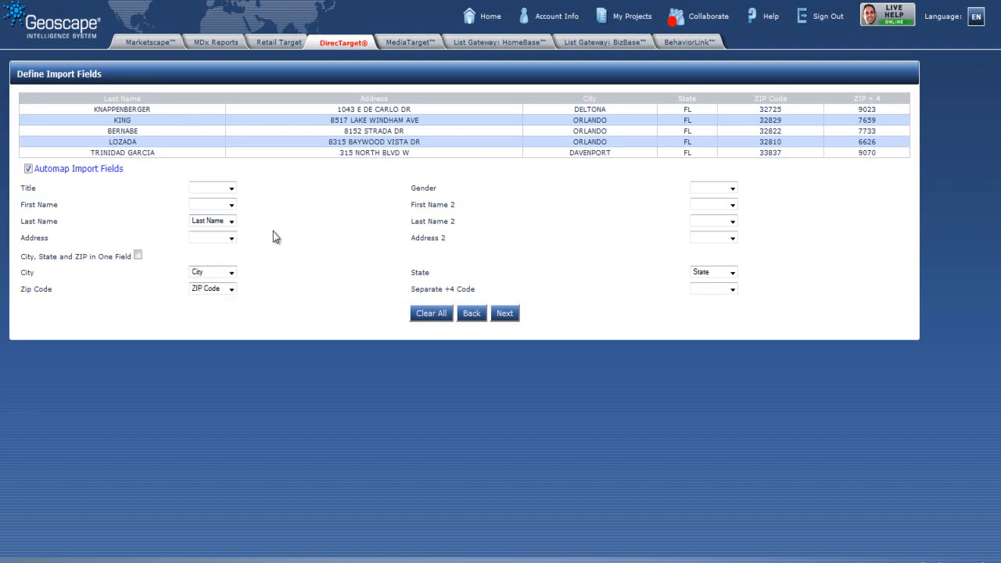
click(505, 314)
Step: Rename the project as Tampa_Orlando_List and process the file
drag(280, 123, 255, 123)
key(BackSpace)
key(BackSpace)
key(BackSpace)
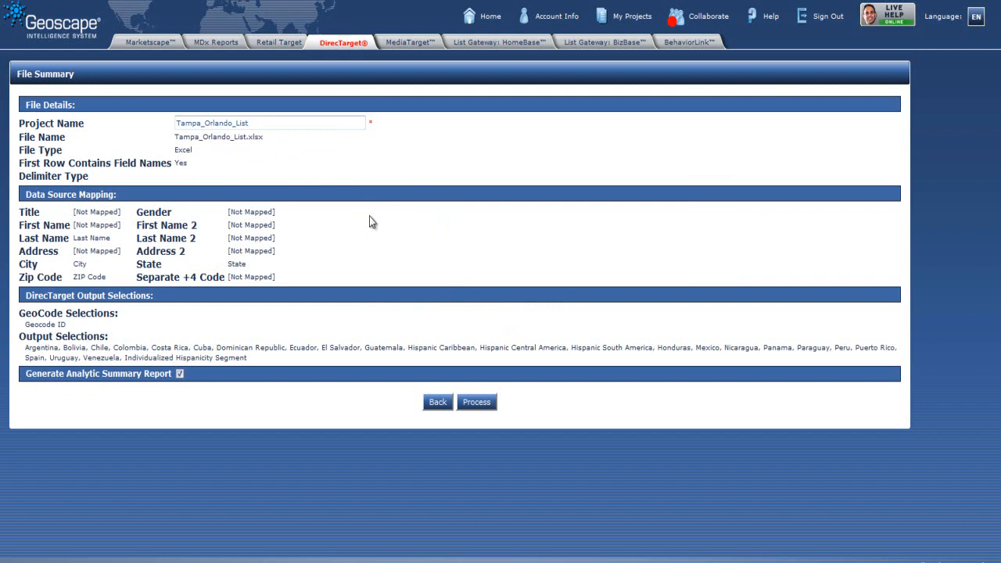
click(480, 406)
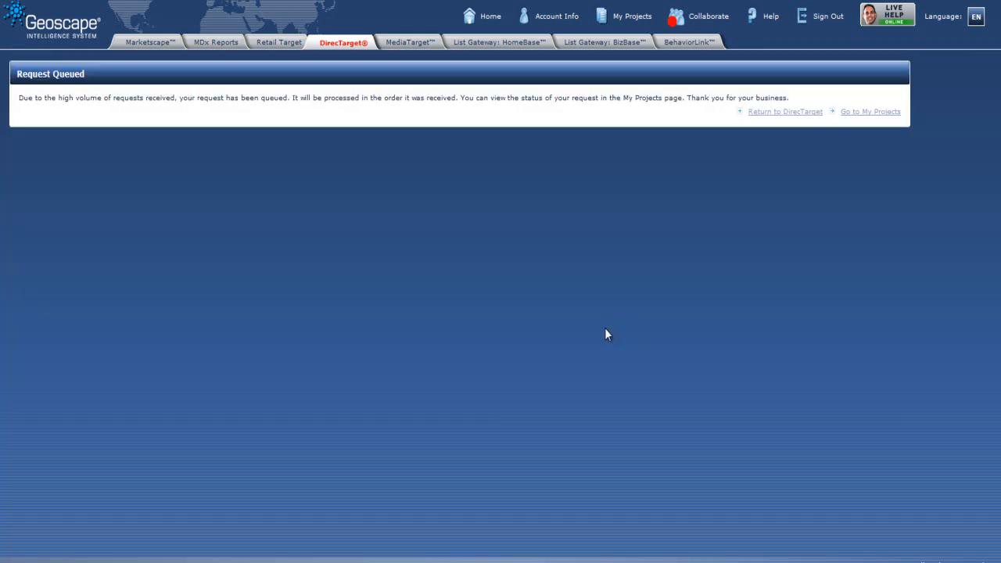
Step: Add the Tampa_Orlando_List project to the shopping cart and complete the balance payment checkout
click(857, 114)
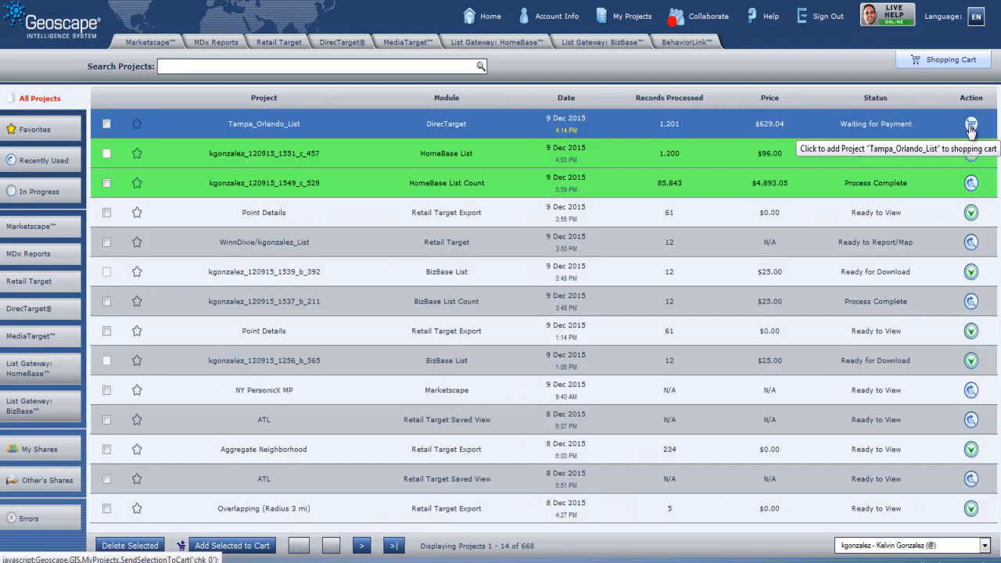
click(970, 125)
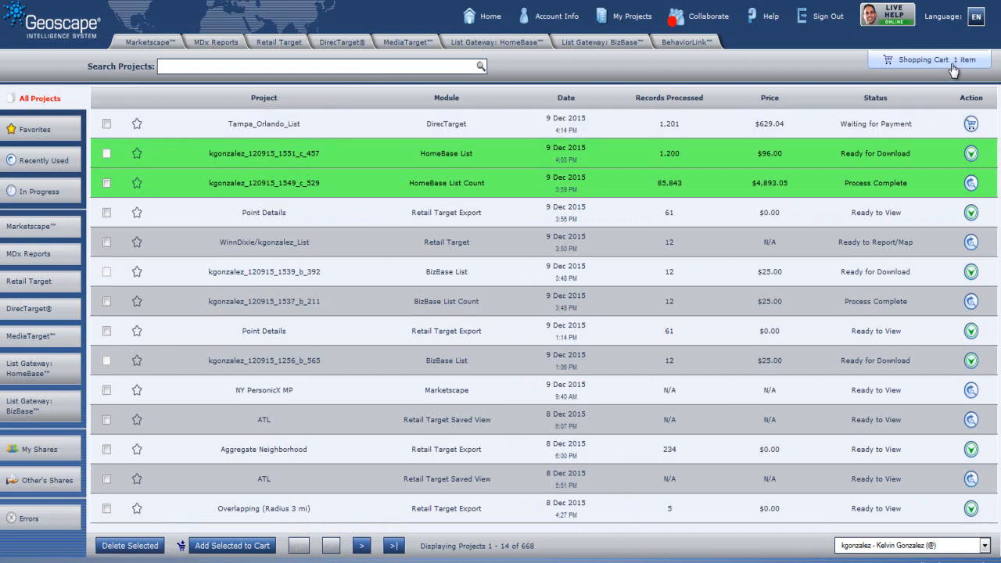
click(953, 69)
click(561, 282)
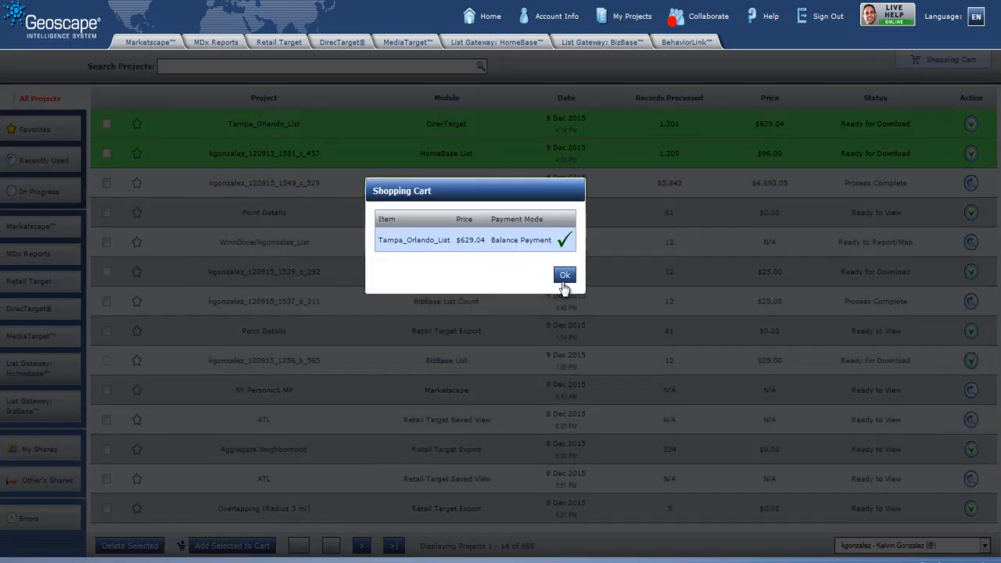
Step: Close the cart confirmation and download the Tampa_Orlando_List project's output ZIP, saving the file
click(563, 275)
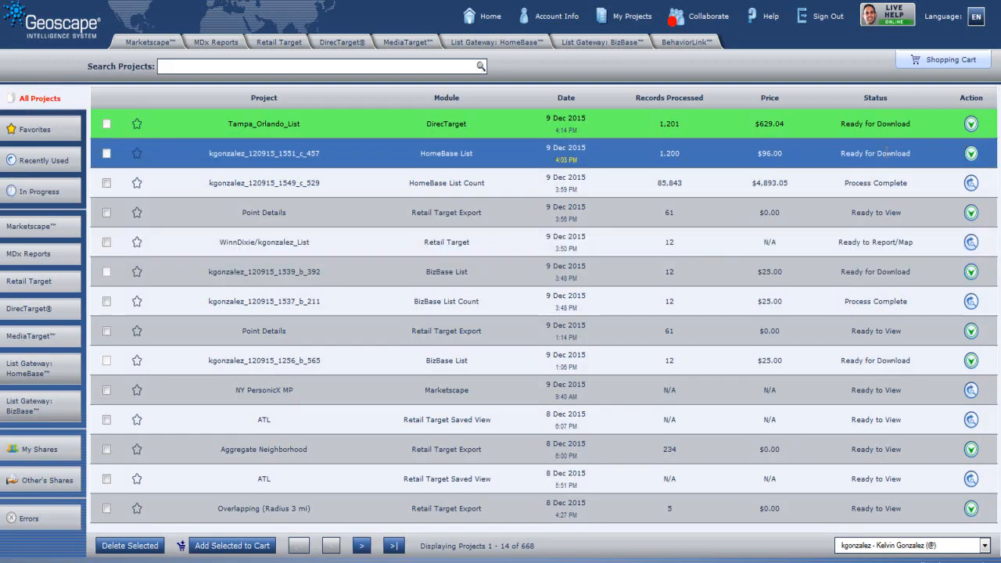
click(970, 125)
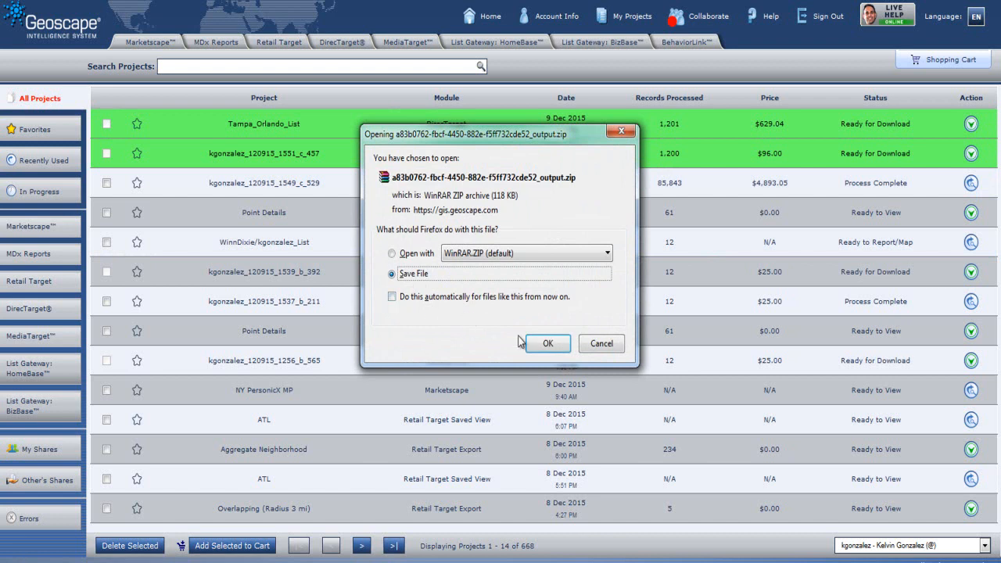
click(547, 343)
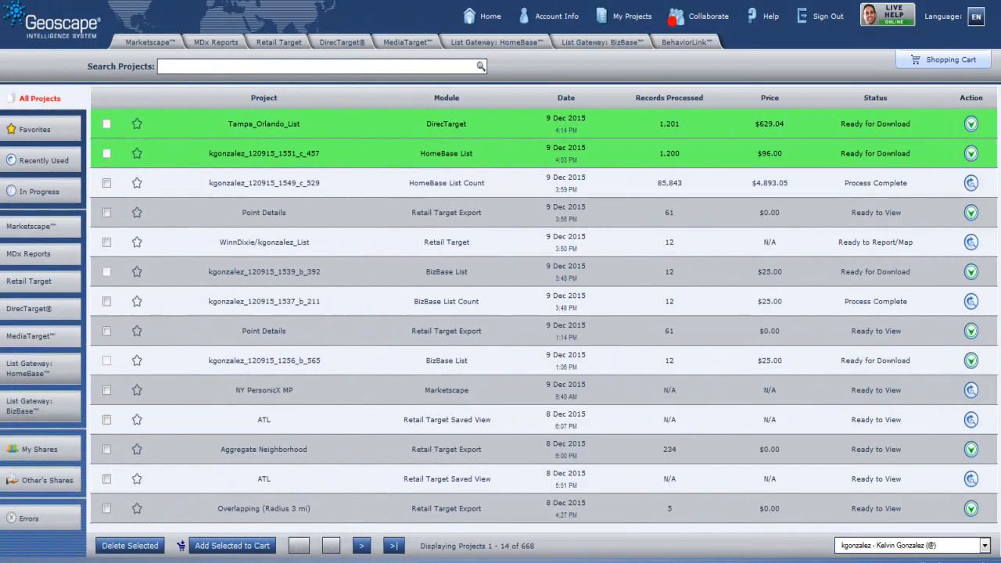
Step: Open the AnalyticReport.pdf and review its record processing summary, countries of origin table, and Hispanicity segment sections
mouse_move(404, 562)
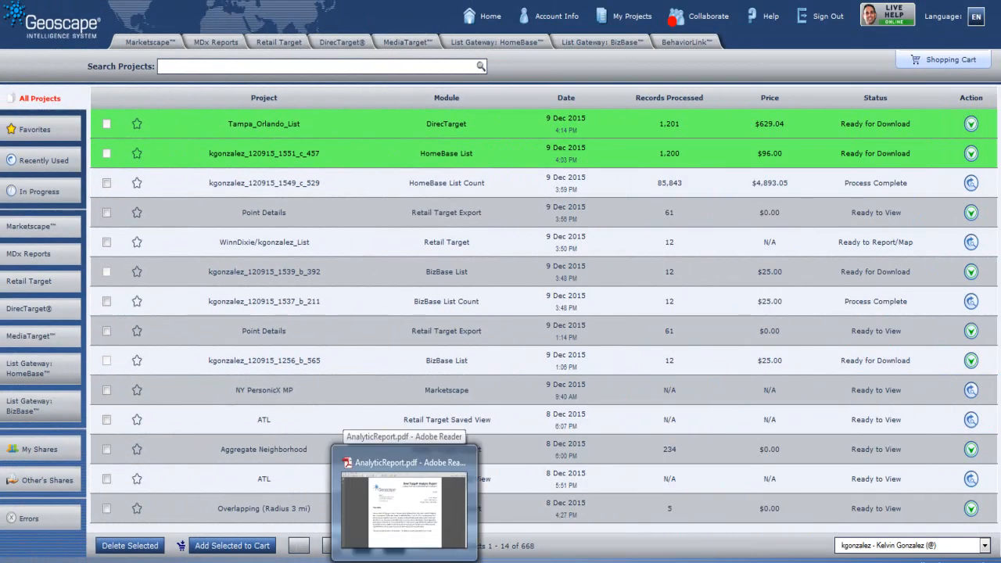
click(403, 505)
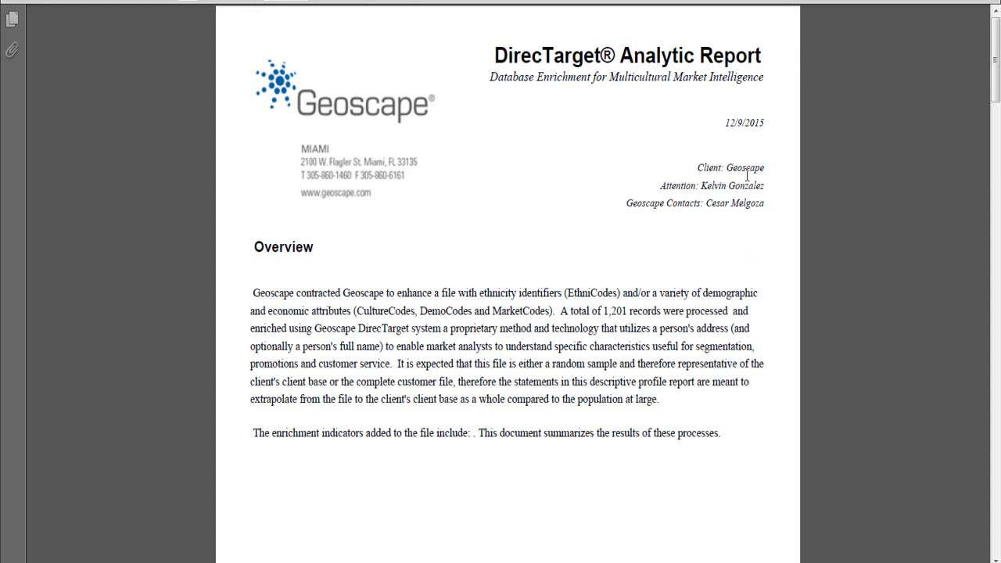
drag(993, 49, 982, 214)
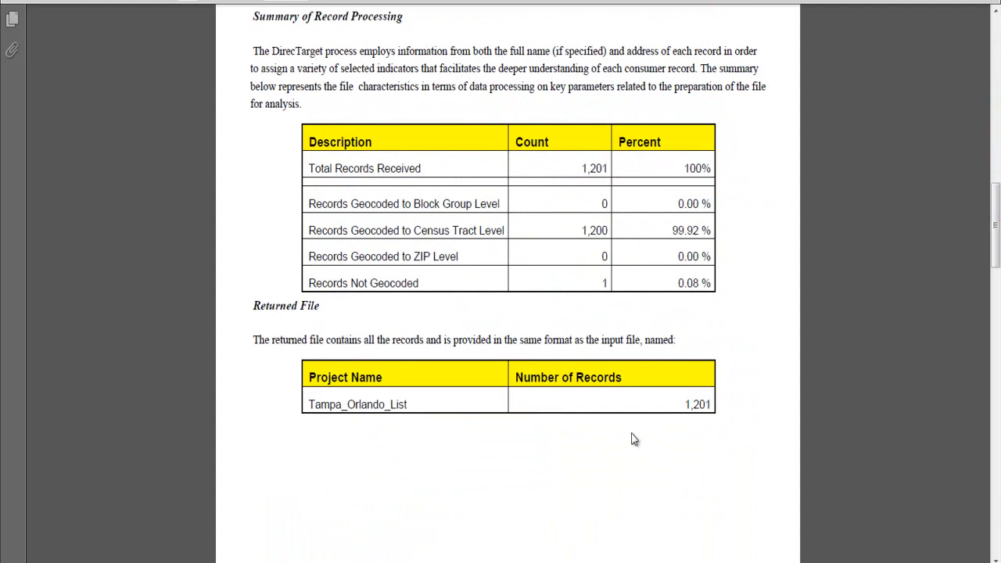
drag(993, 199, 987, 306)
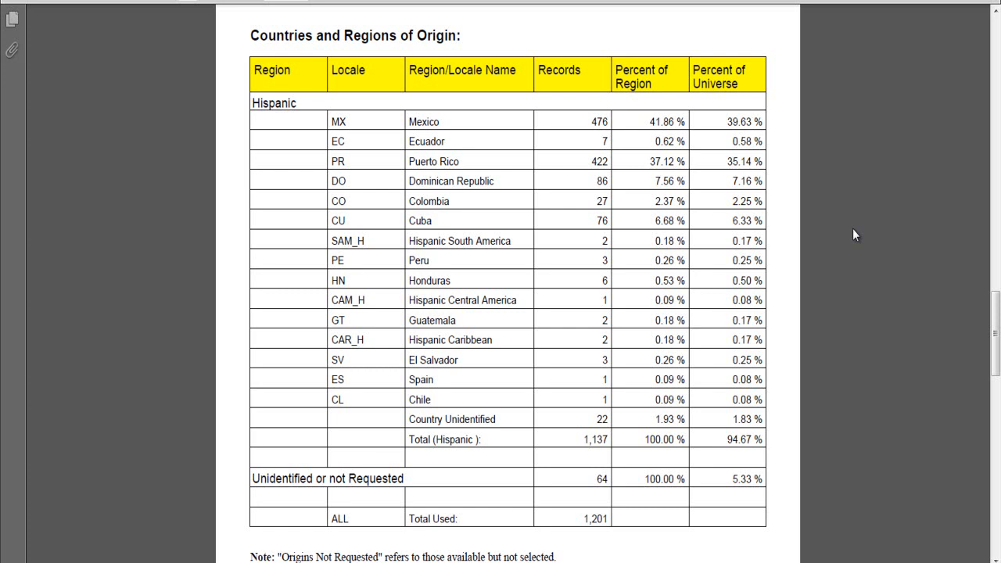
drag(996, 335, 996, 472)
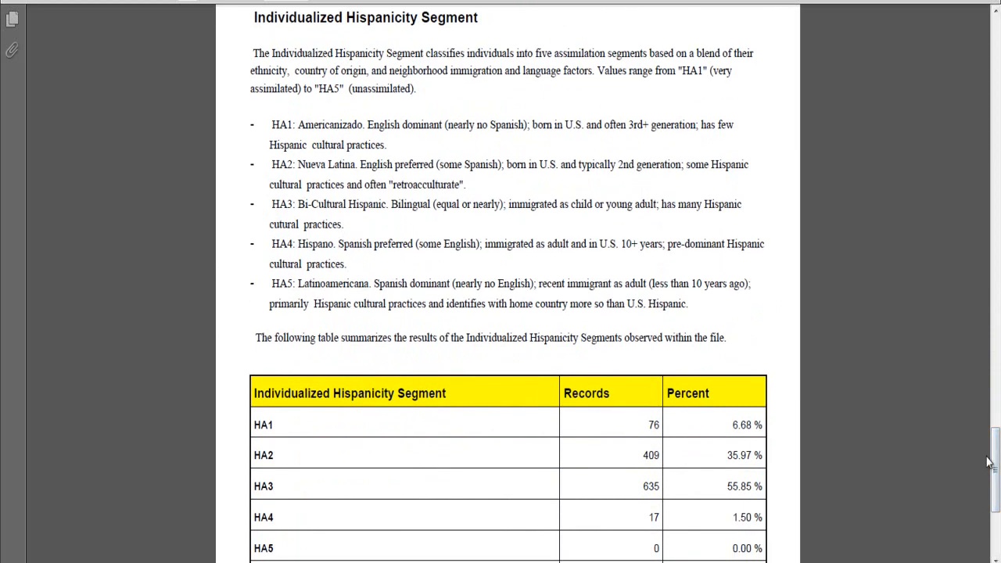
scroll(991, 461, down, 2)
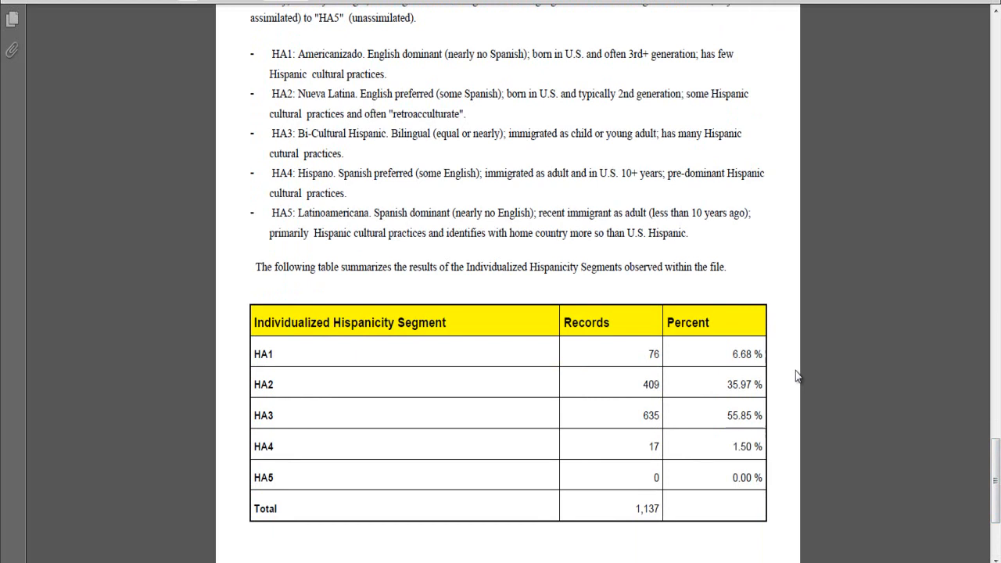
drag(995, 466, 998, 319)
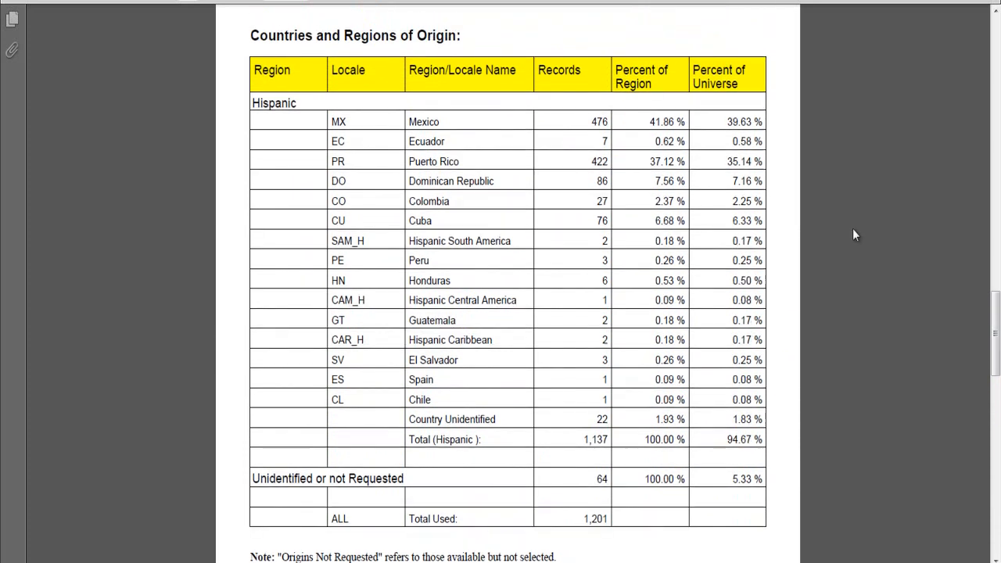